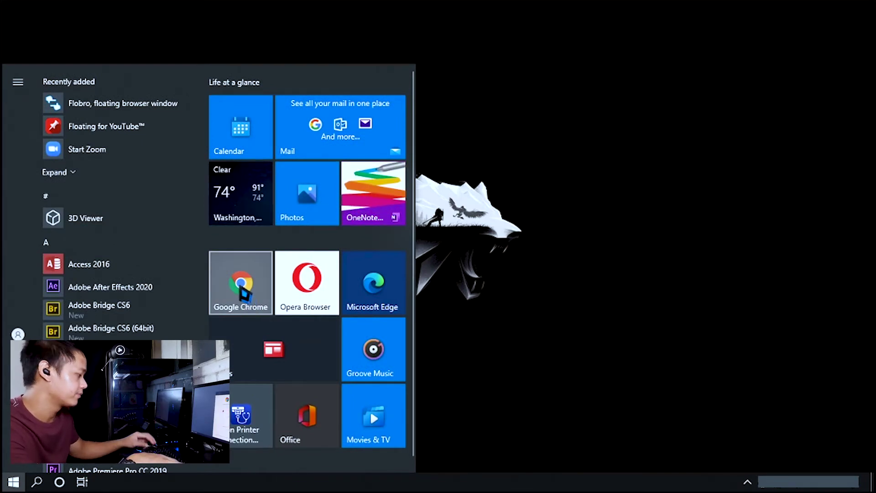
# Sign Chrome in to the teacher's Google account with its password and turn on sync
pyautogui.click(244, 293)
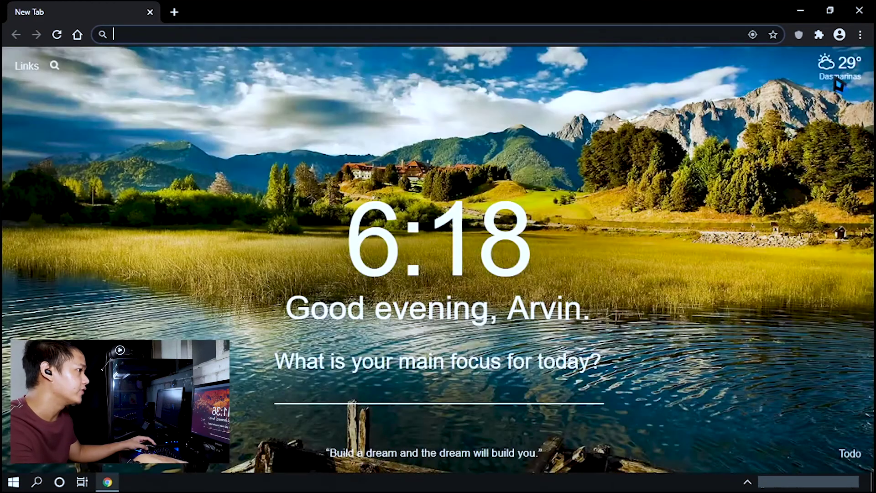
pyautogui.click(841, 36)
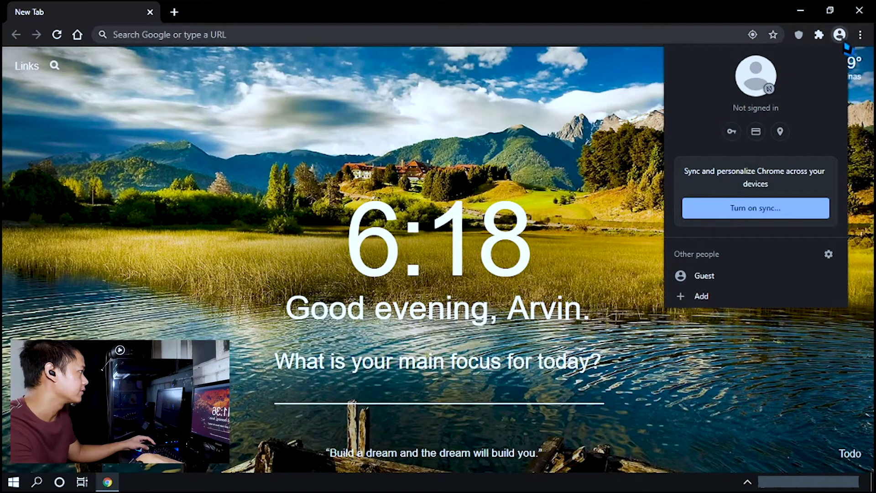
pyautogui.click(783, 212)
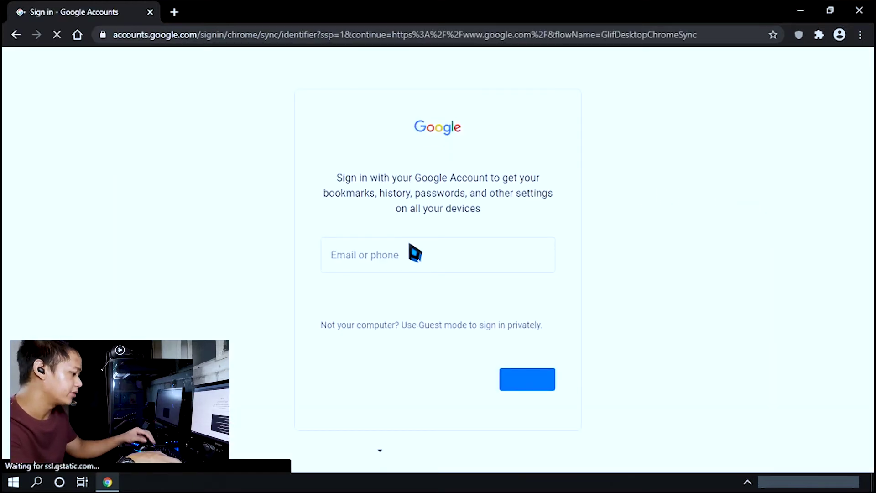
pyautogui.write('ar')
pyautogui.click(424, 381)
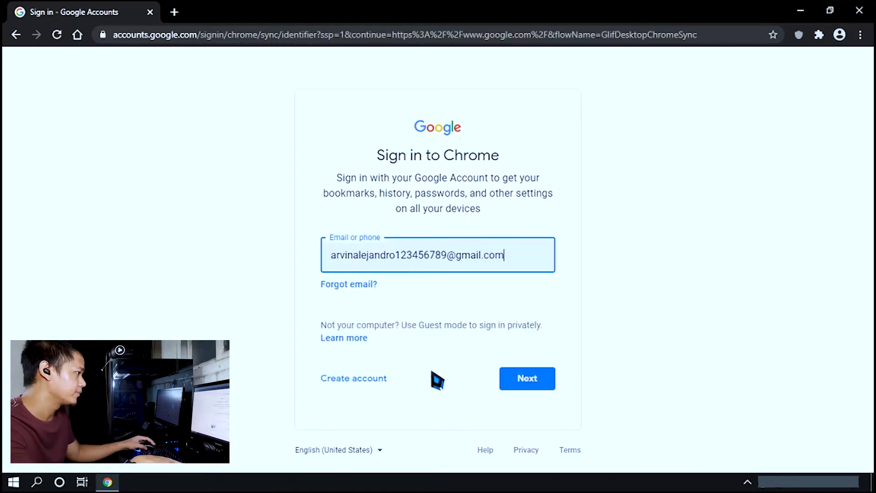
pyautogui.click(535, 374)
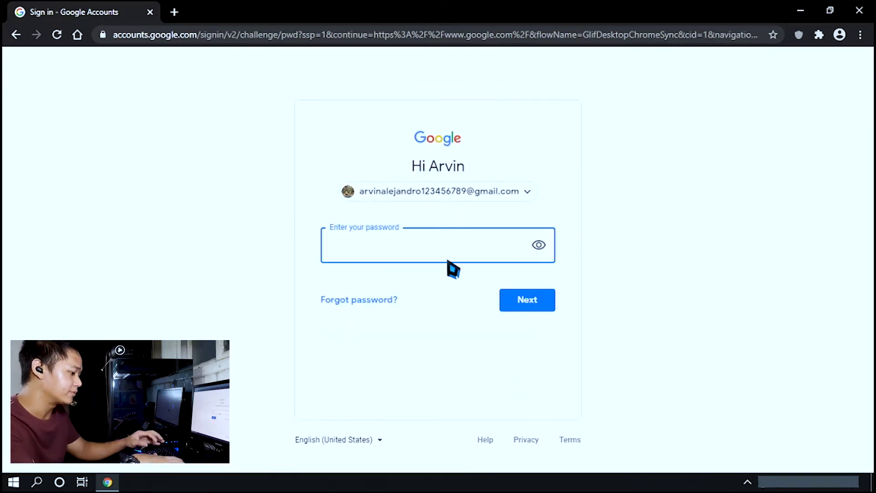
pyautogui.write('•••••••••')
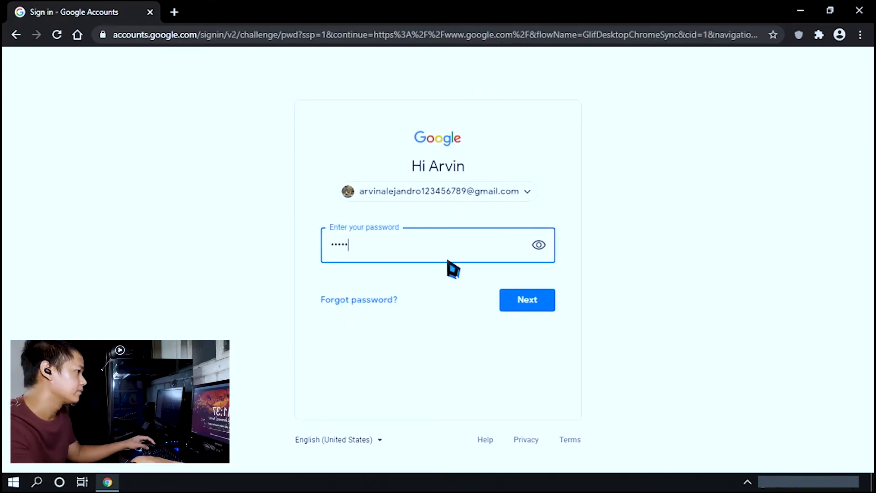
pyautogui.press('Return')
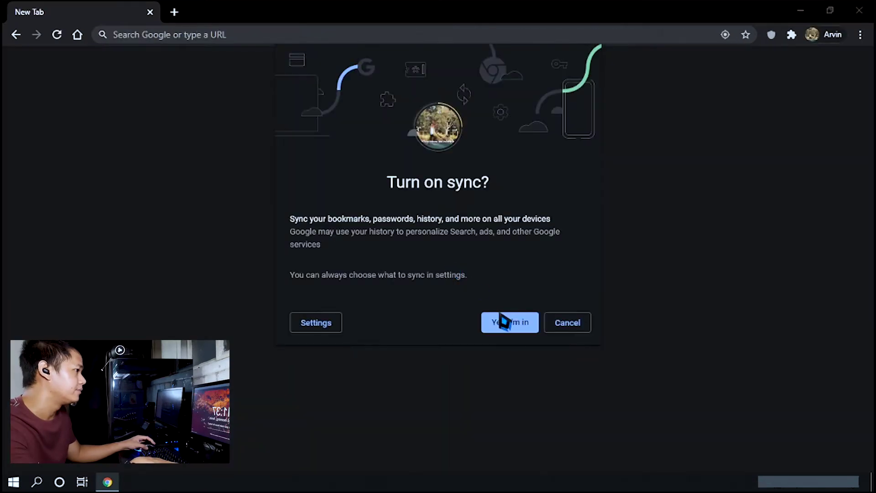
pyautogui.click(503, 319)
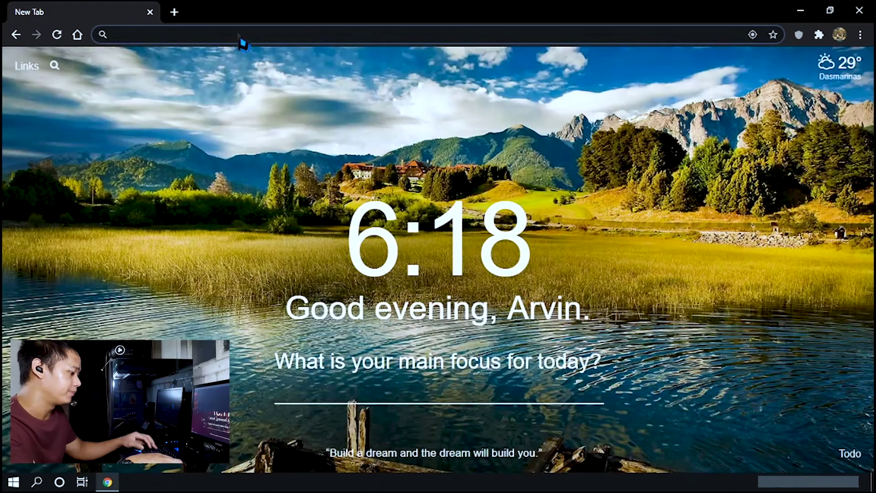
# Go to classroom.google.com in the address bar
pyautogui.click(238, 36)
pyautogui.write('classroom.google.com')
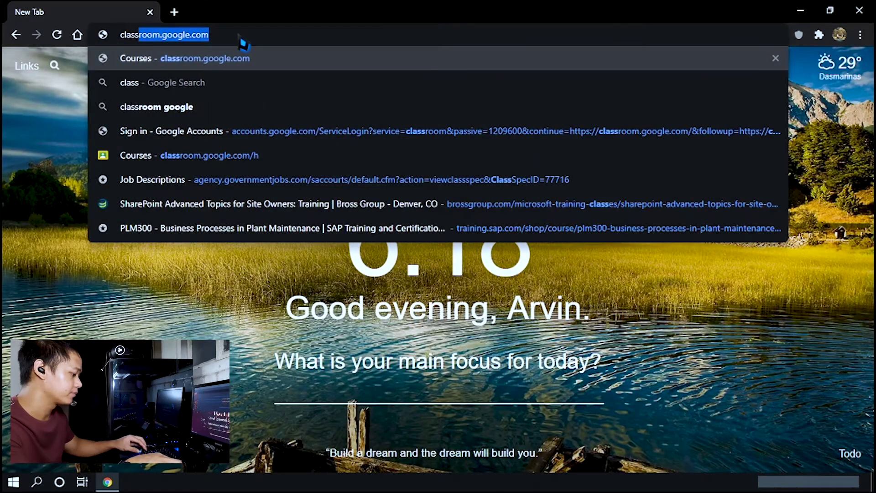
pyautogui.press('Right')
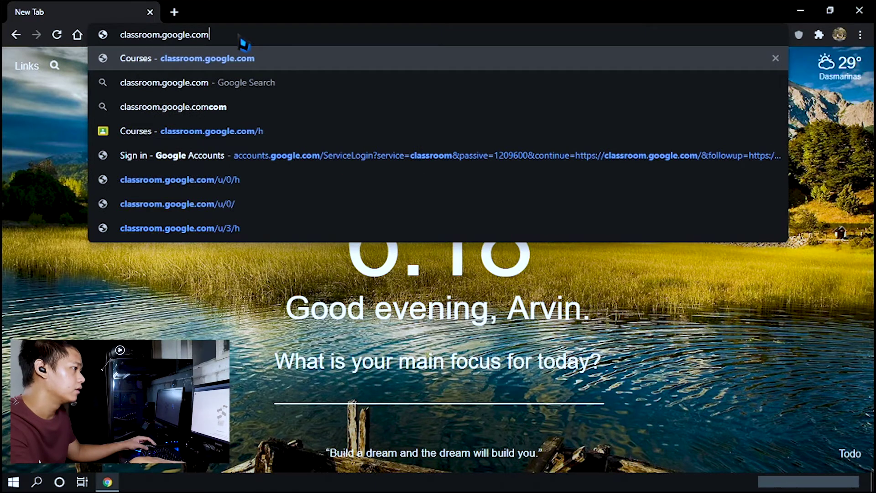
pyautogui.press('Return')
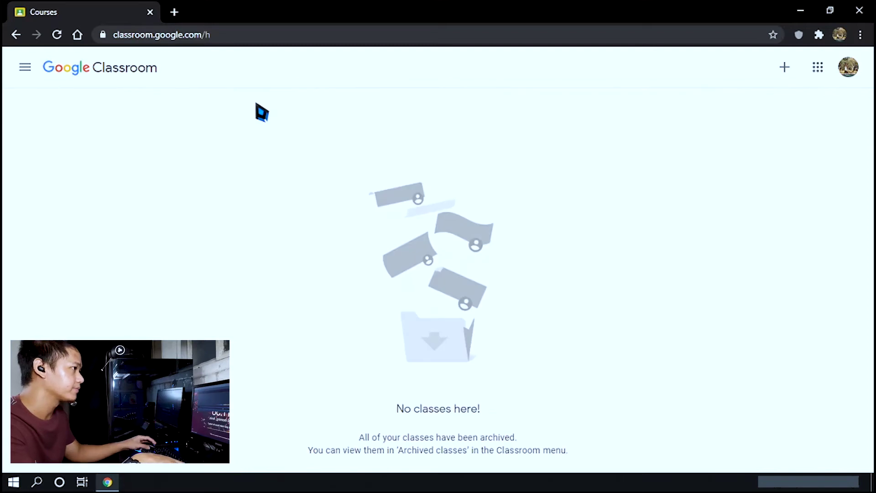
# In a new tab, search 'google classroom' and open the Google Classroom result
pyautogui.click(174, 12)
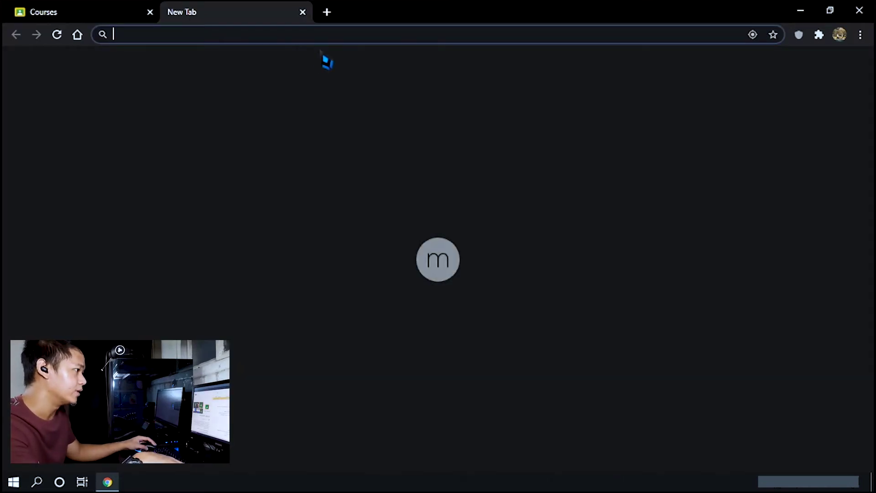
pyautogui.write('google class')
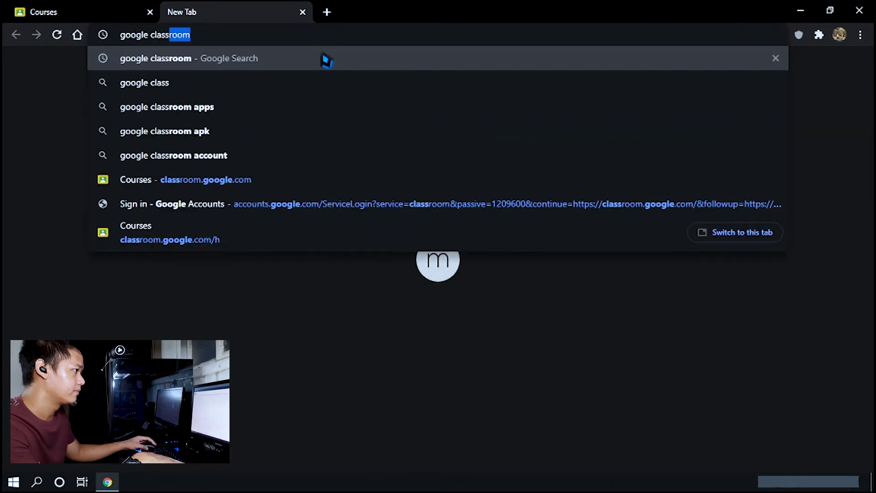
pyautogui.click(326, 60)
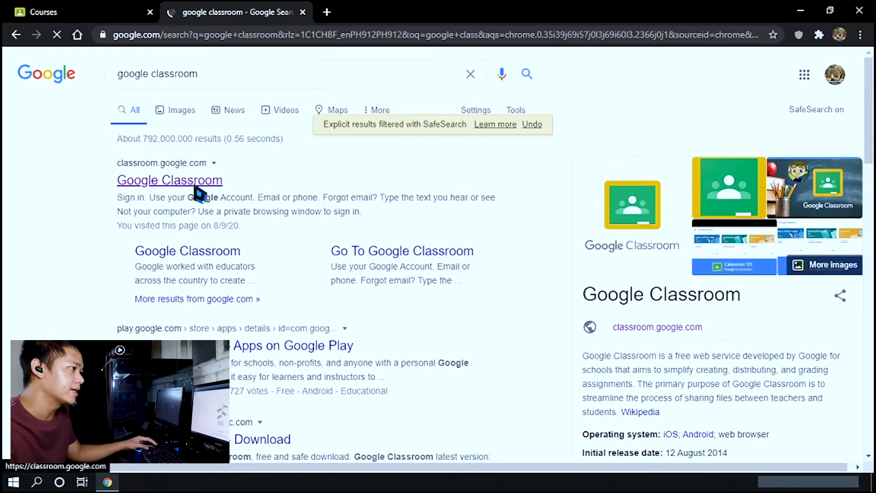
pyautogui.click(197, 185)
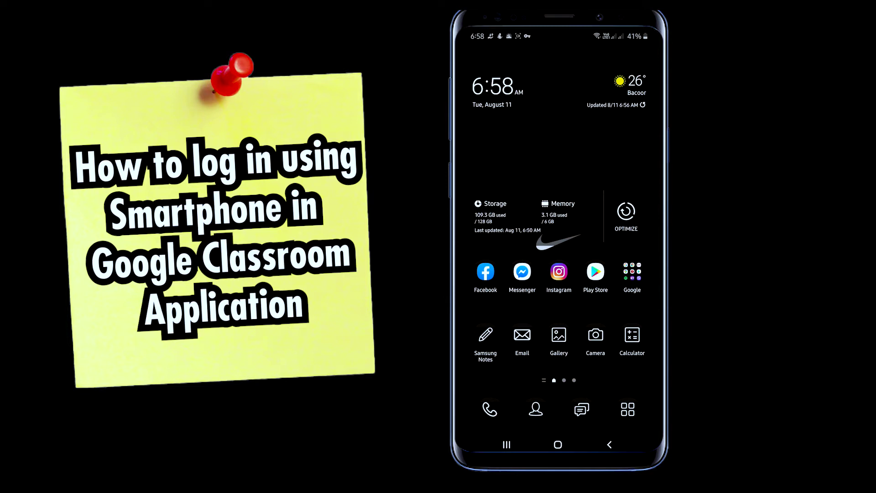
# Search the Play Store for 'google class', install Google Classroom, and open it
pyautogui.click(596, 272)
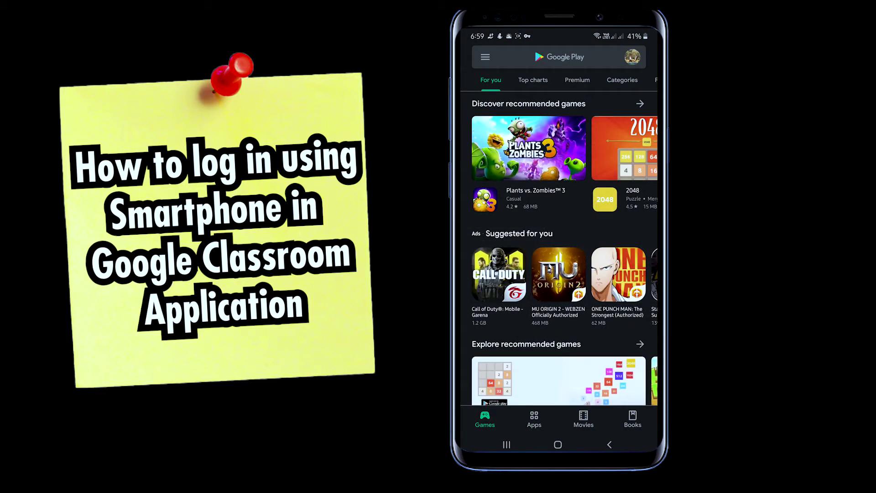
pyautogui.click(559, 57)
pyautogui.write('google class')
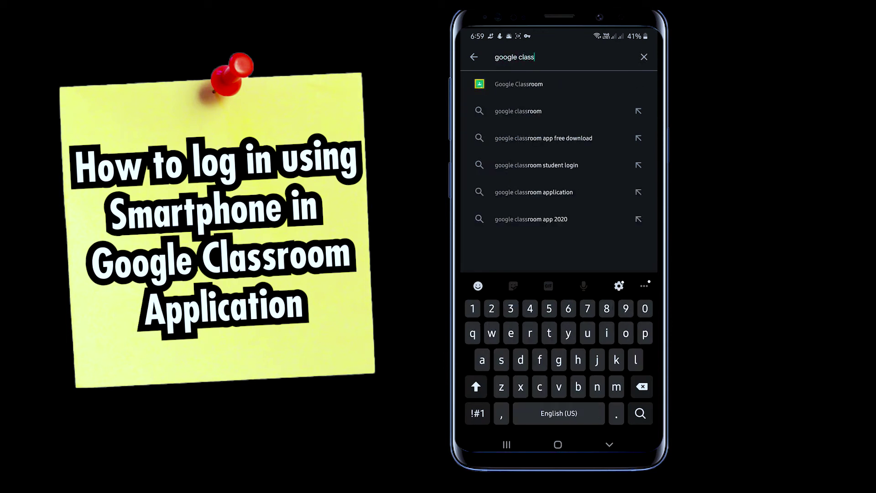
pyautogui.click(519, 84)
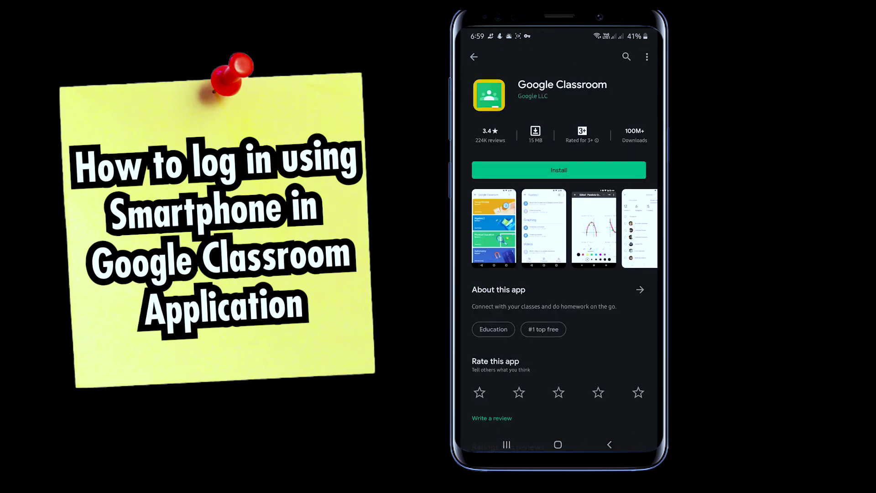
pyautogui.click(559, 170)
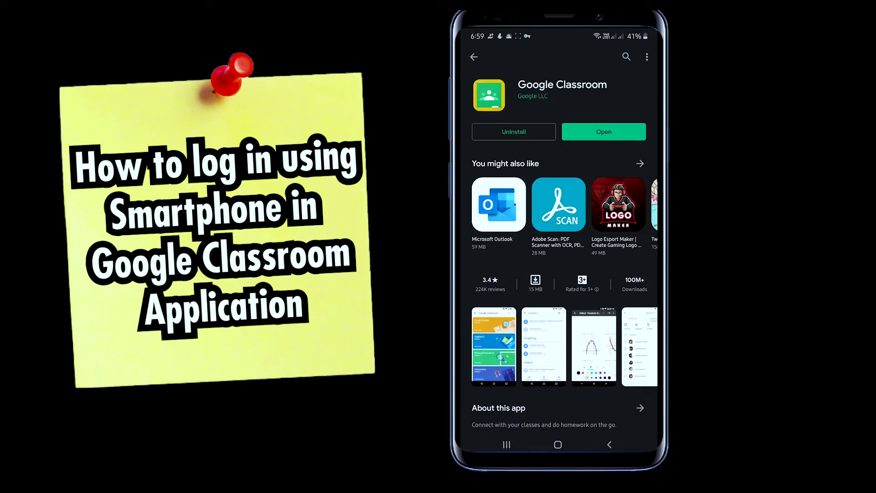
pyautogui.click(603, 131)
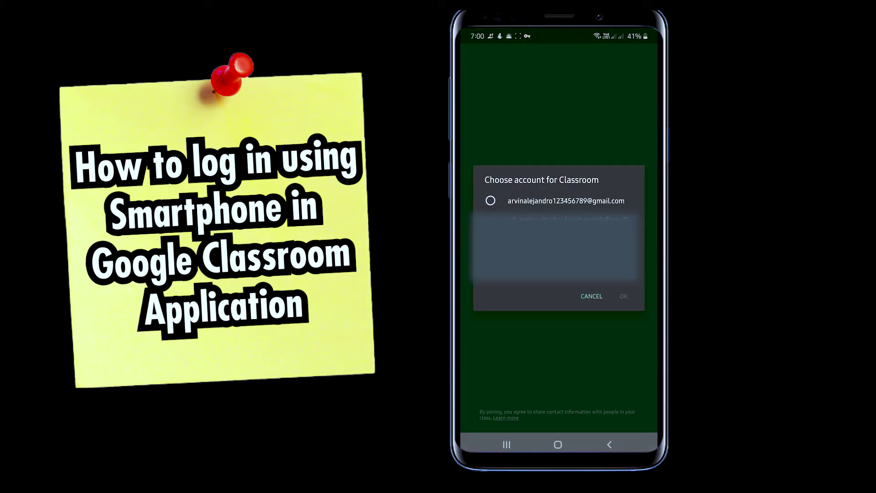
# Select the teacher's Google account in the Choose account dialog and confirm with OK
pyautogui.click(559, 201)
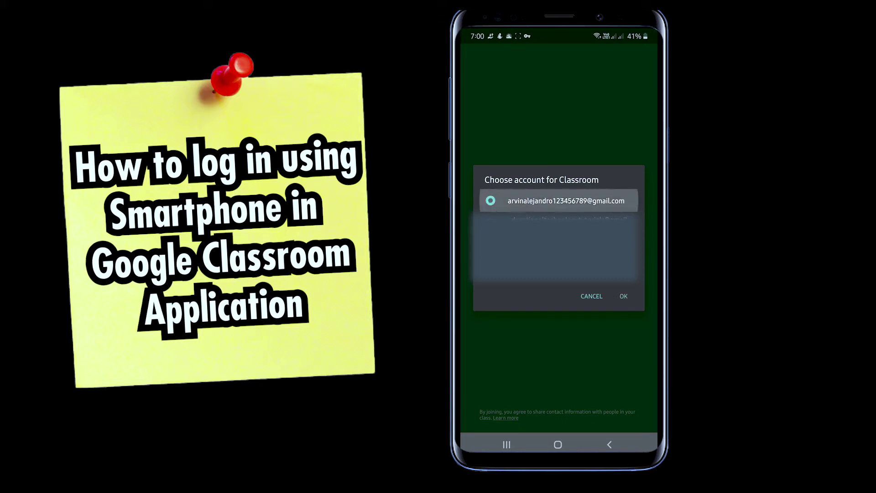
pyautogui.click(559, 201)
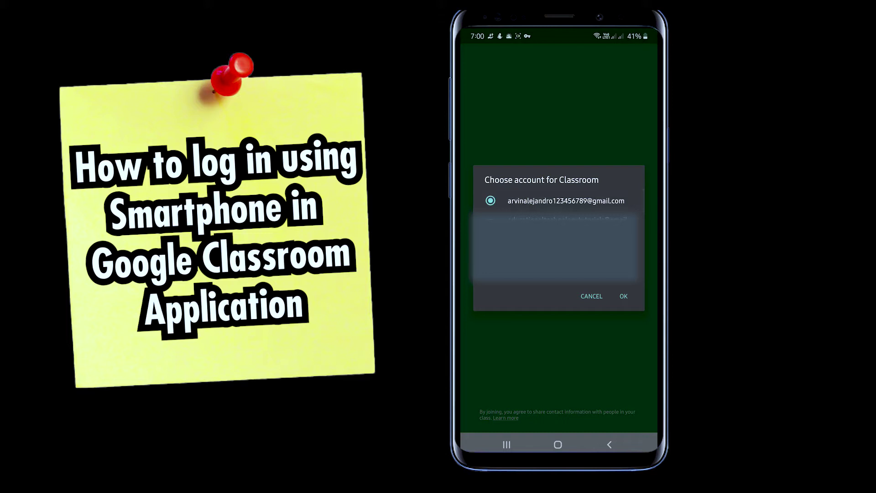
pyautogui.click(559, 201)
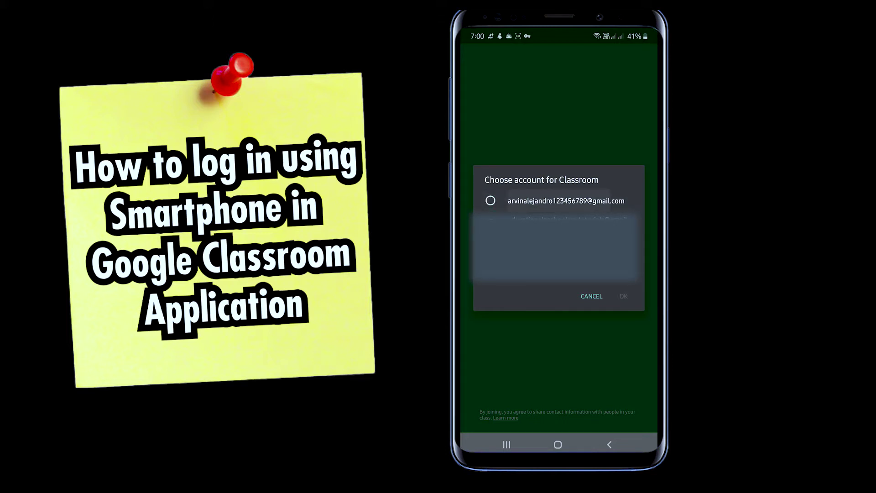
pyautogui.click(559, 200)
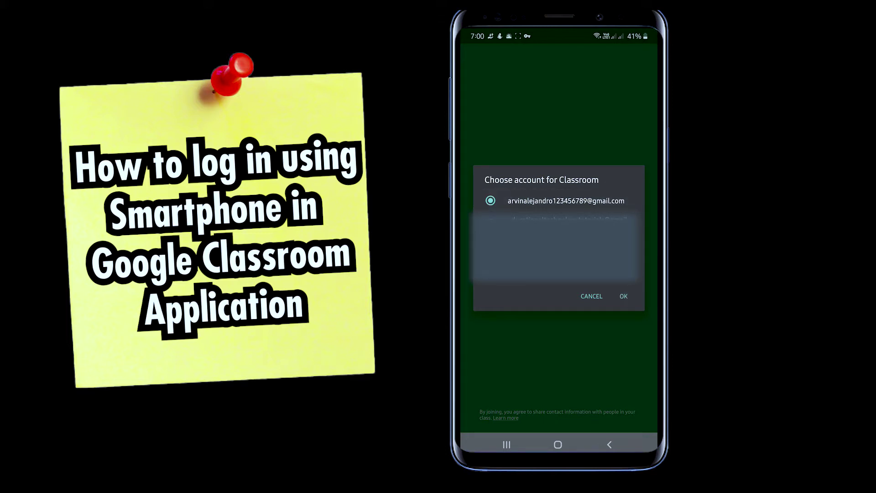
pyautogui.click(624, 296)
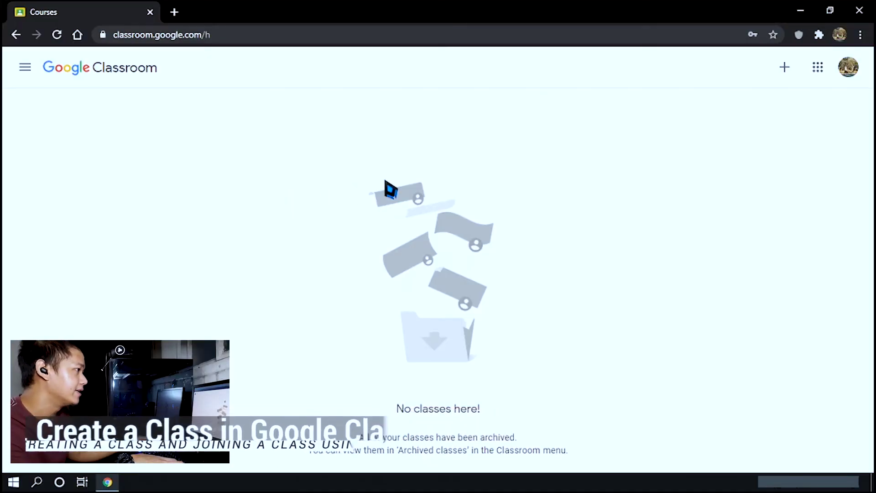
# Choose Create class, tick the personal-account notice checkbox, and continue
pyautogui.click(785, 67)
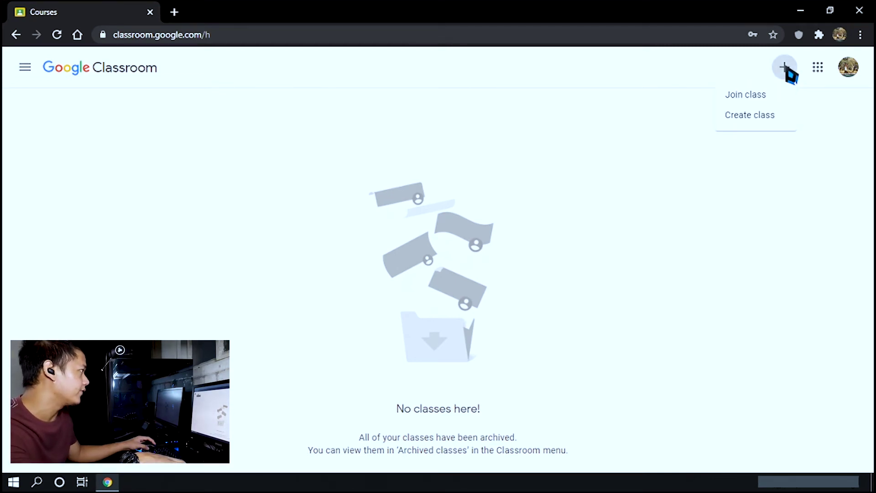
pyautogui.click(788, 118)
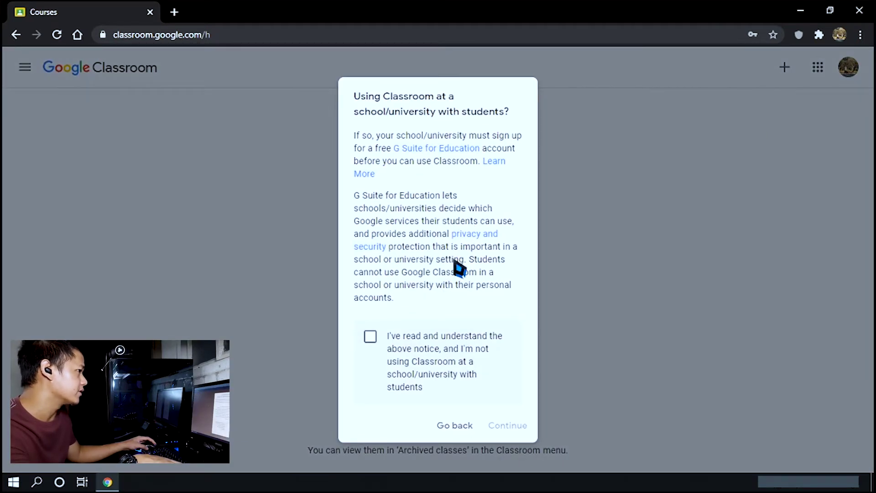
pyautogui.click(371, 340)
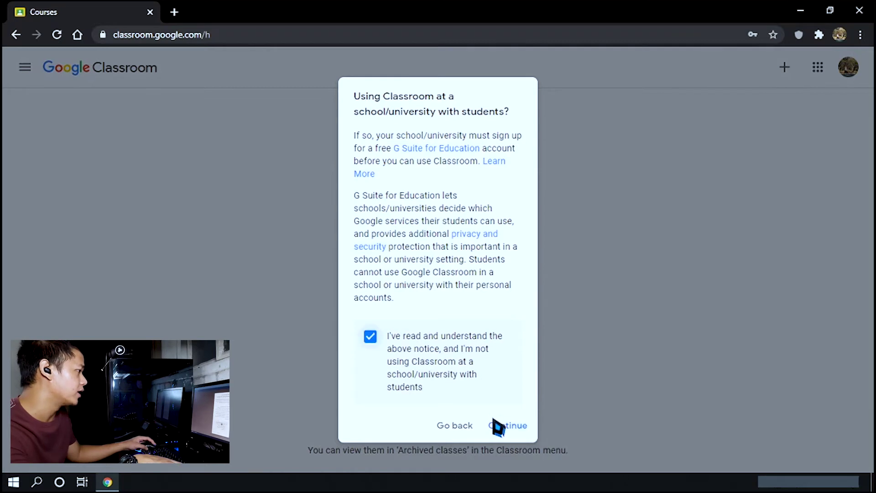
pyautogui.click(515, 432)
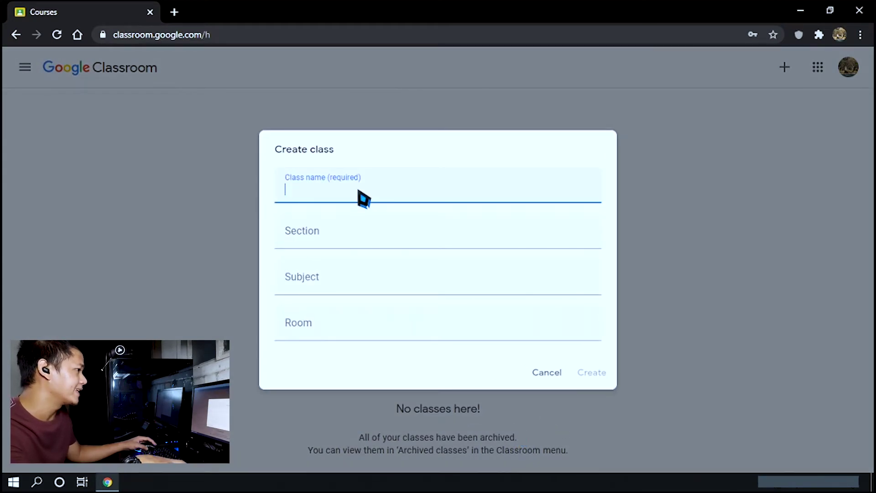
# Create class G10-ICT with section Our Lady of La Naval, subject Basic Computer Peripherals, room 001
pyautogui.write('G10')
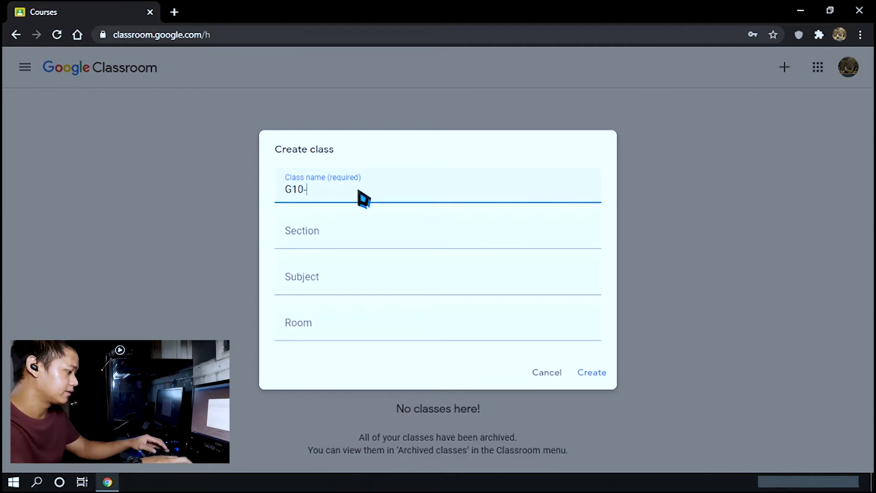
pyautogui.write('-IC')
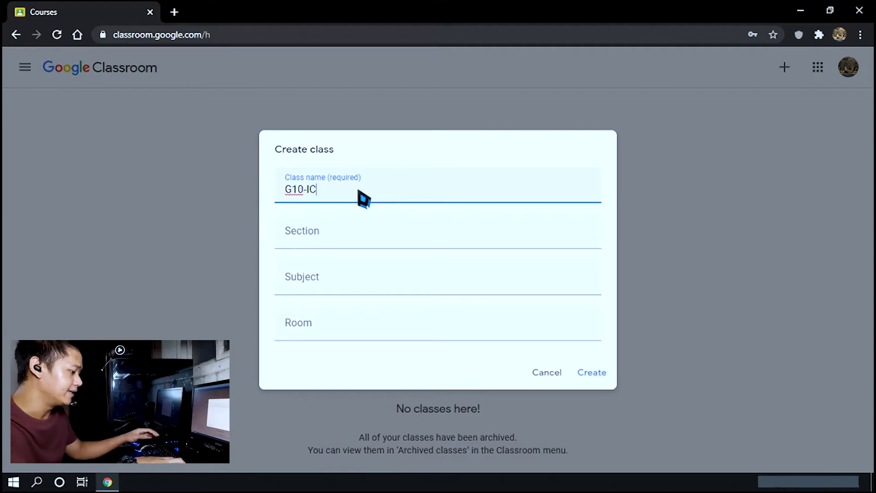
pyautogui.write('T')
pyautogui.click(308, 237)
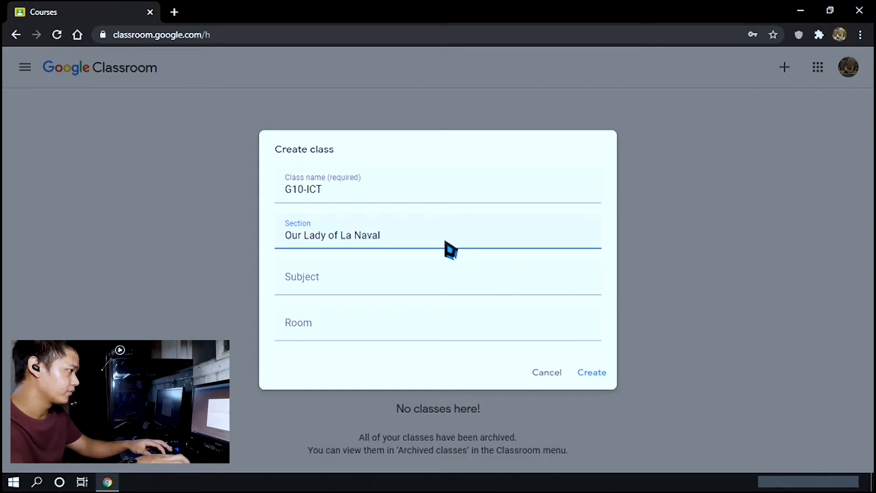
pyautogui.click(415, 292)
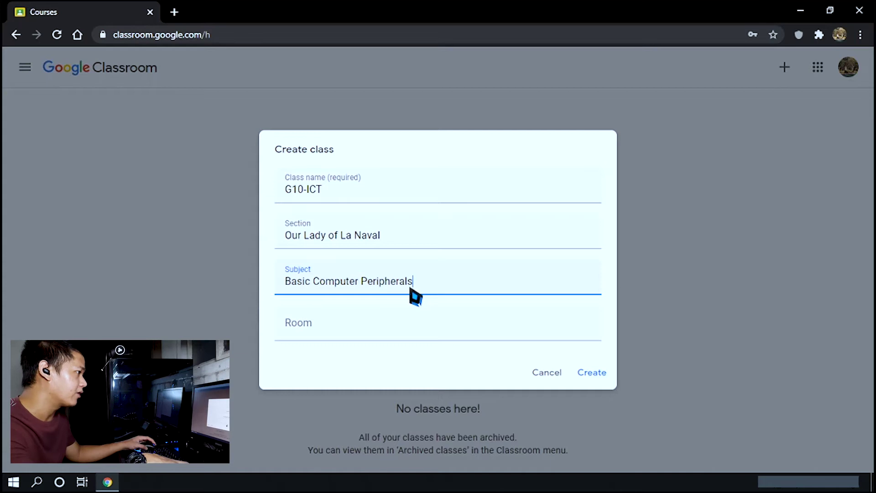
pyautogui.click(371, 329)
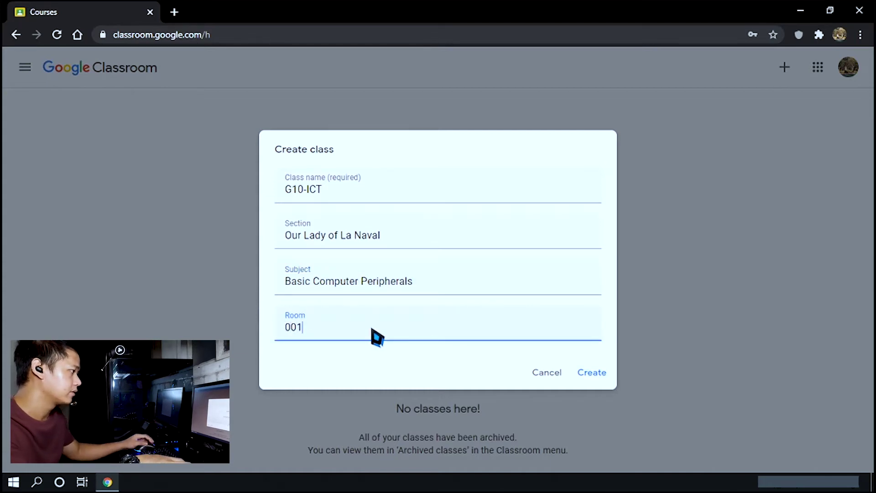
pyautogui.click(596, 375)
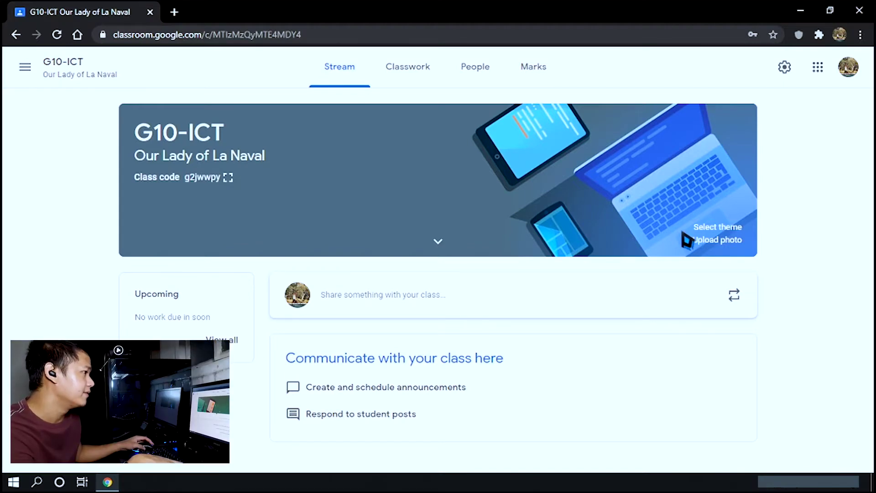
pyautogui.click(695, 227)
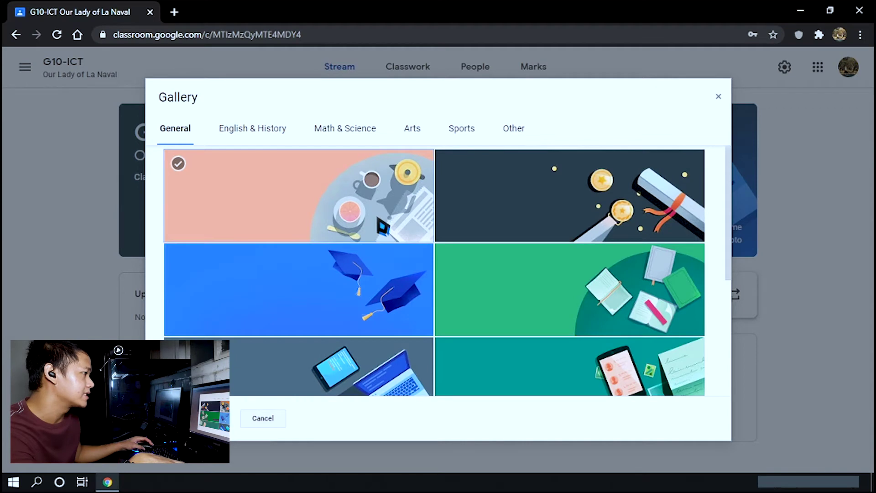
# Browse the English & History, Math & Science, Arts, Sports and Other theme categories
pyautogui.scroll(-2, 382, 226)
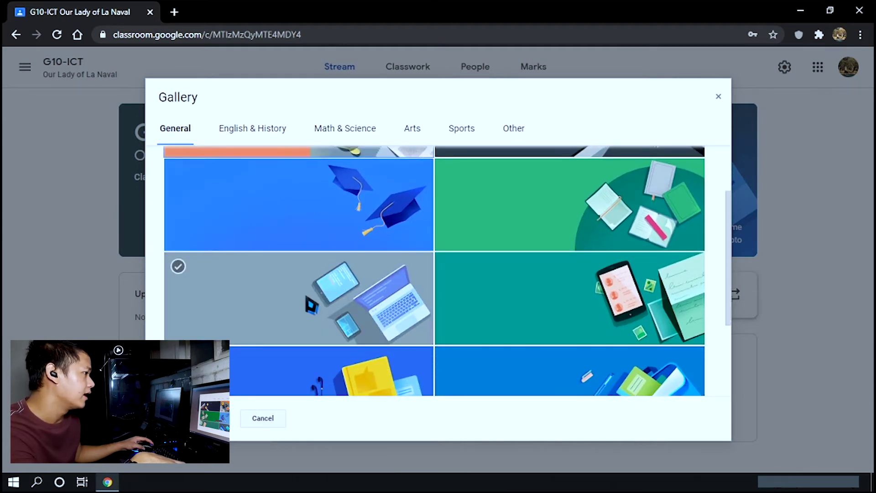
pyautogui.click(319, 303)
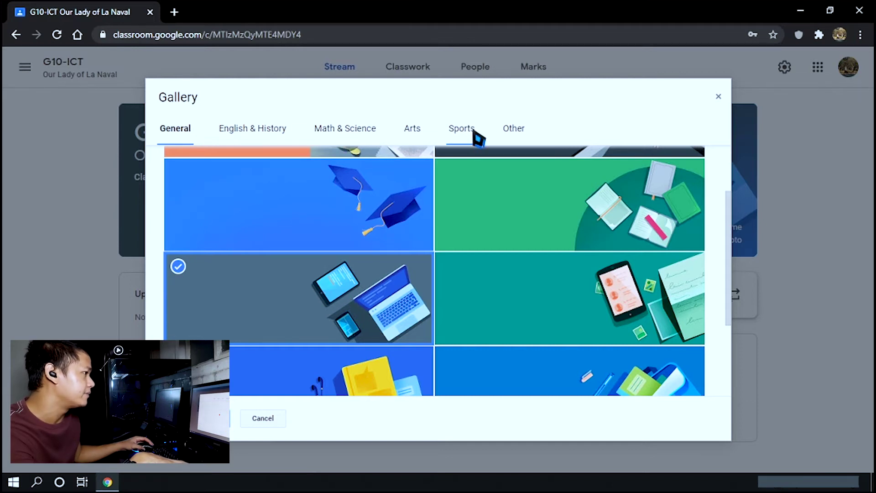
pyautogui.click(272, 132)
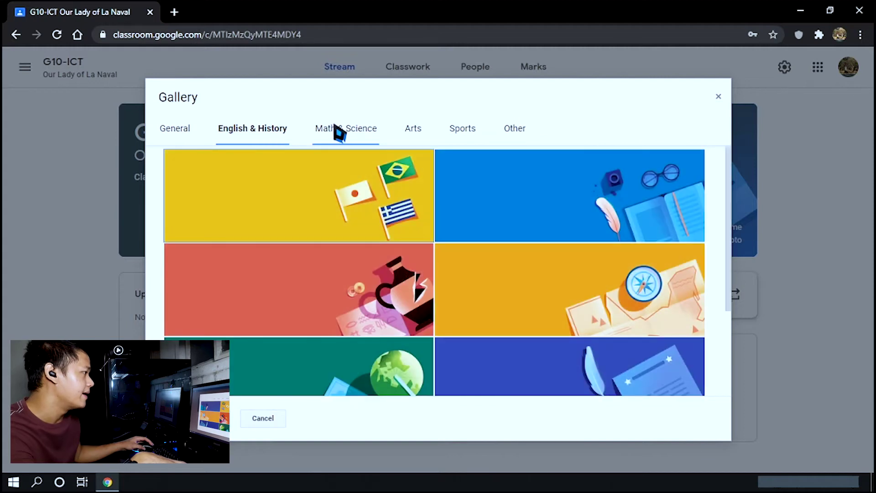
pyautogui.click(344, 134)
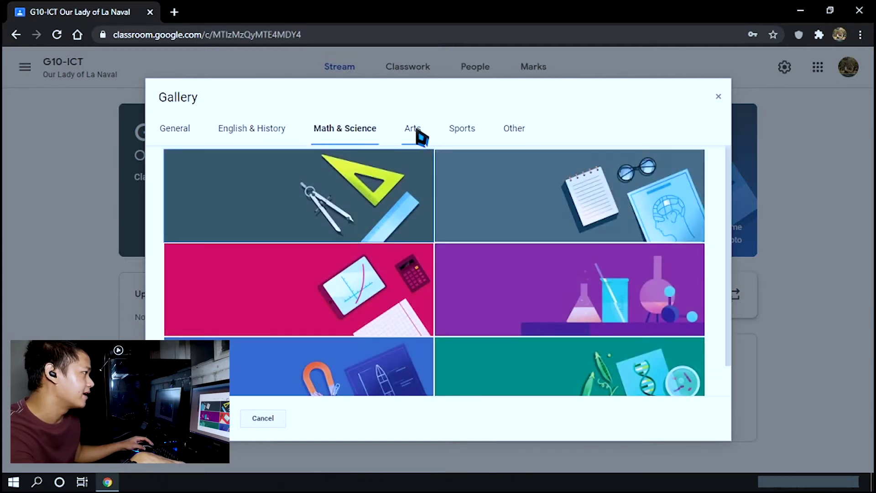
pyautogui.click(417, 133)
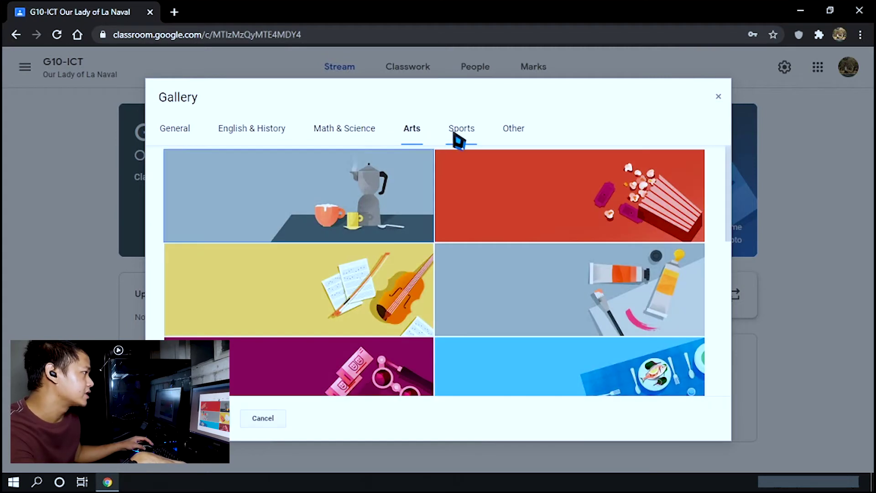
pyautogui.click(457, 137)
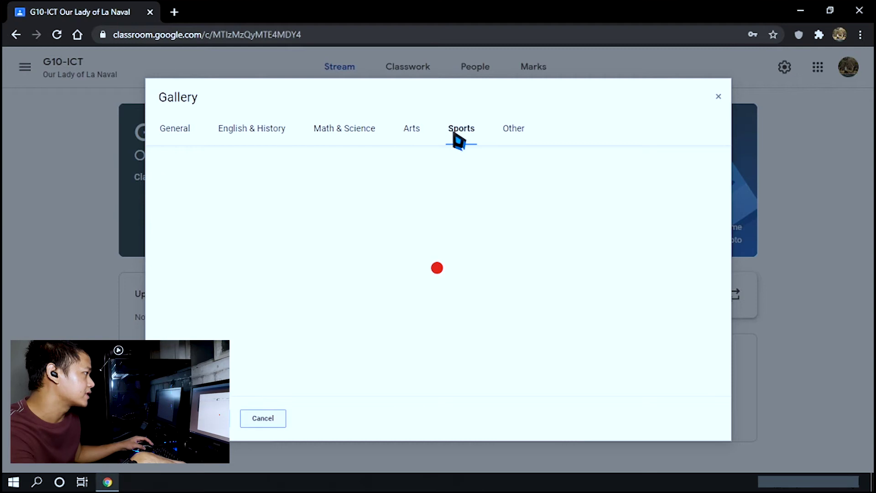
pyautogui.click(519, 136)
pyautogui.scroll(-3, 561, 269)
pyautogui.scroll(3, 562, 273)
# Return to General and apply the laptop-and-tablets theme to the class banner
pyautogui.click(180, 132)
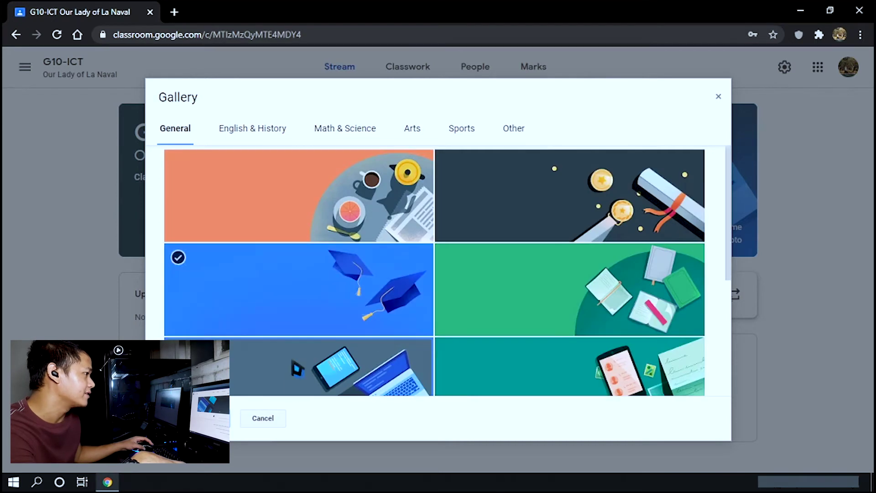
pyautogui.scroll(-1, 320, 365)
pyautogui.scroll(-2, 337, 315)
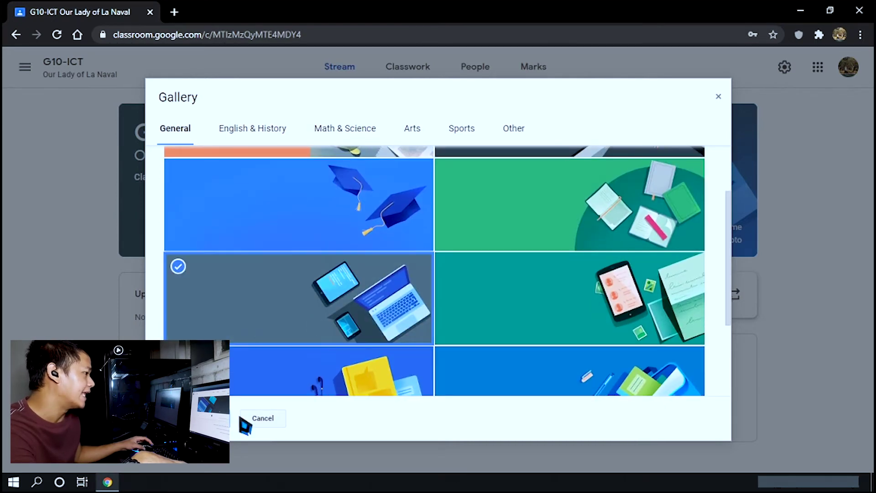
pyautogui.click(215, 418)
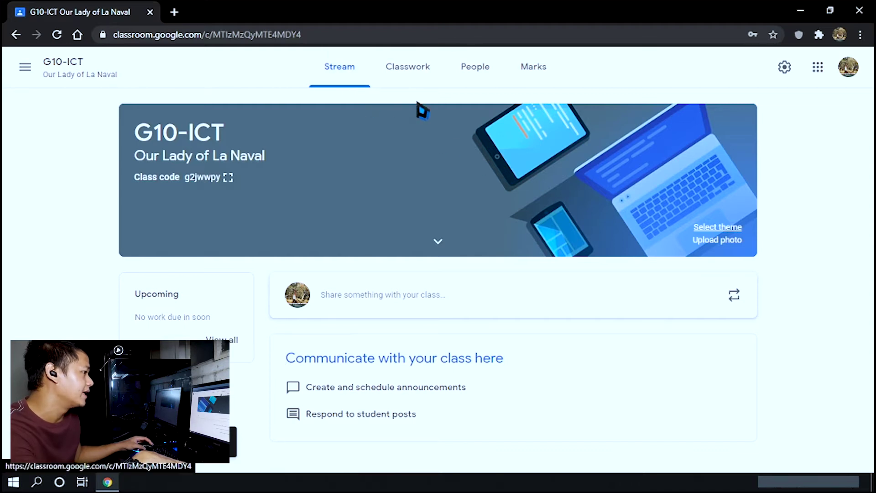
pyautogui.click(420, 73)
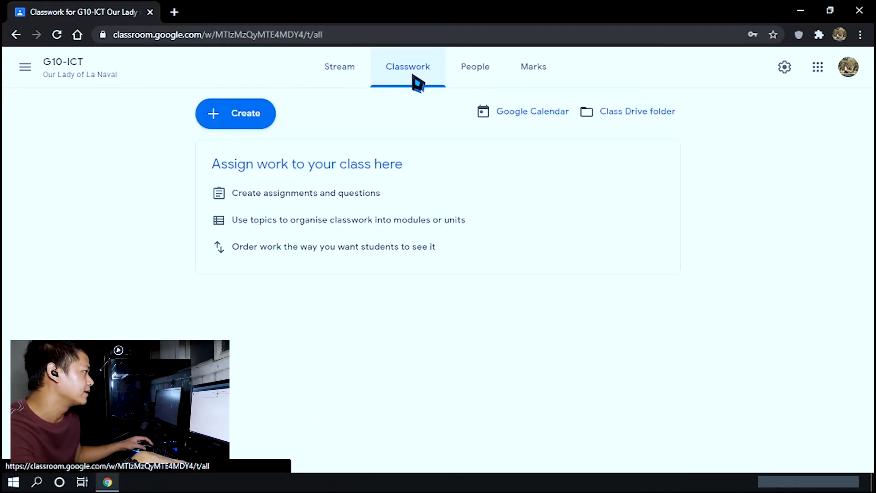
pyautogui.click(485, 77)
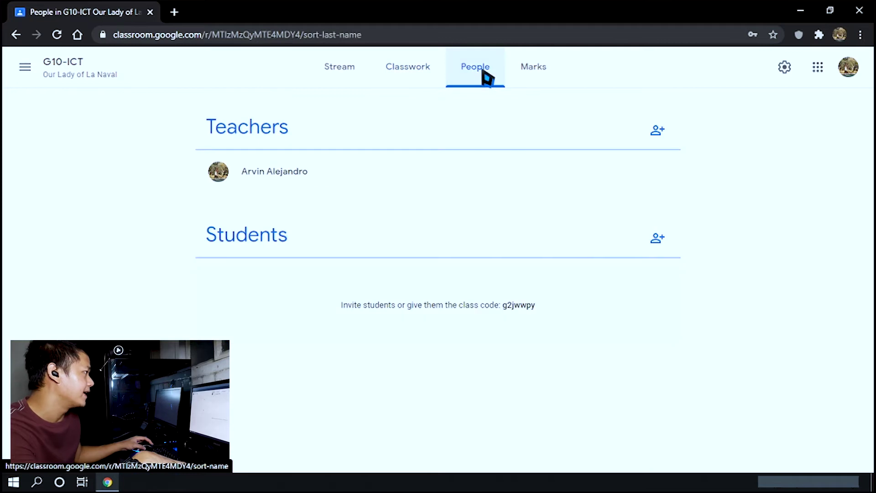
pyautogui.click(534, 76)
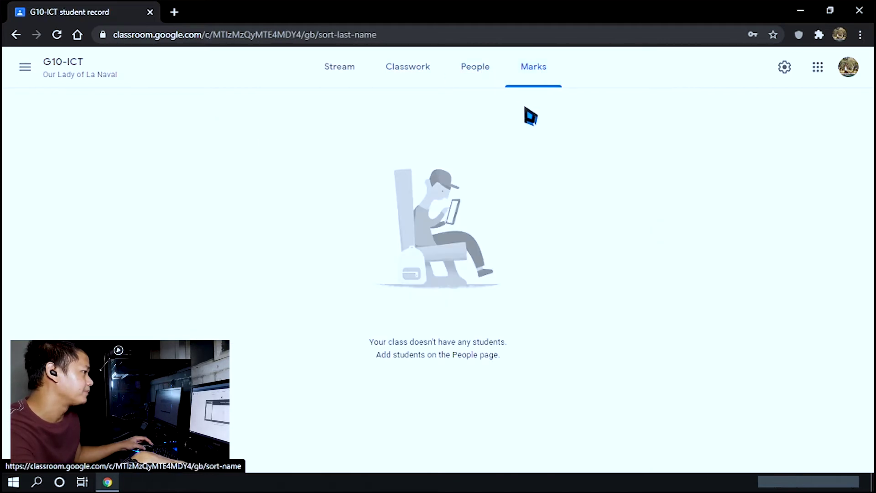
pyautogui.click(350, 77)
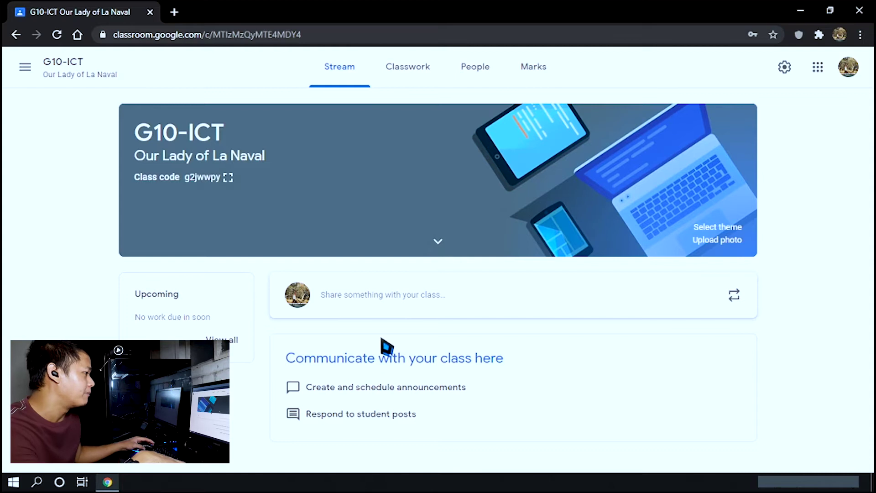
# Post the announcement 'Welcome to our virtual classroom, Our Lady of La Naval!' to all students
pyautogui.click(396, 296)
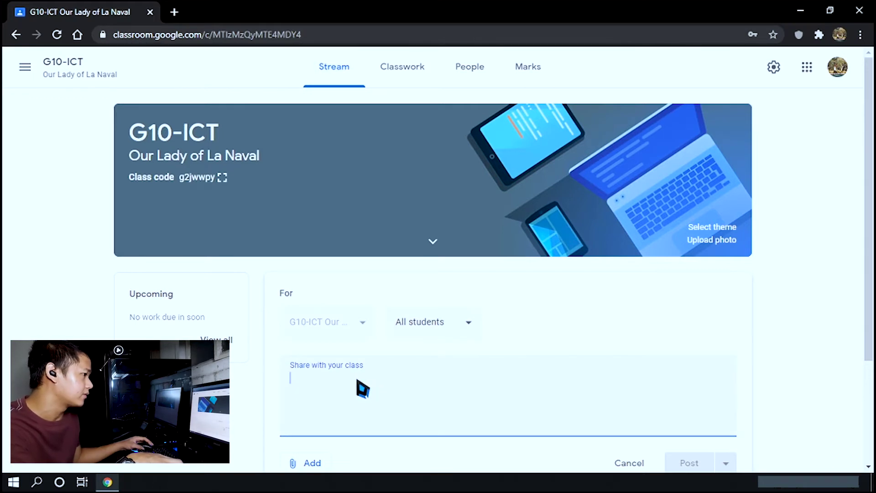
pyautogui.write('Wel')
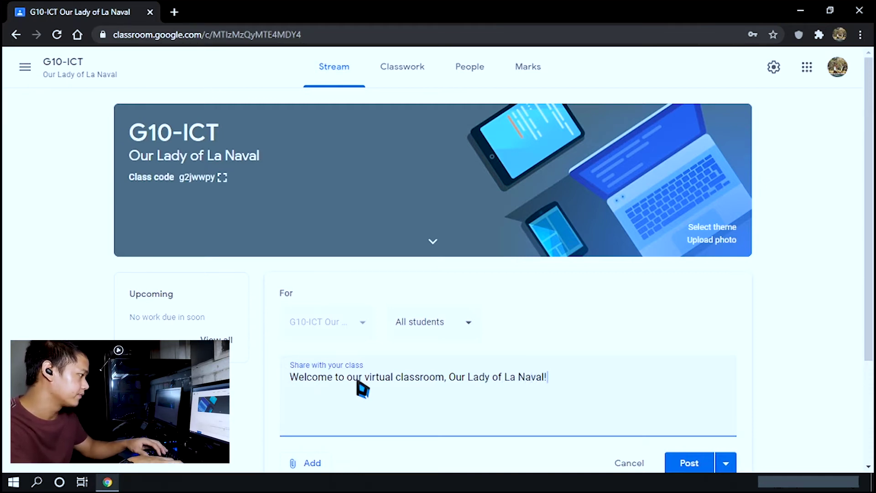
pyautogui.scroll(-2, 566, 347)
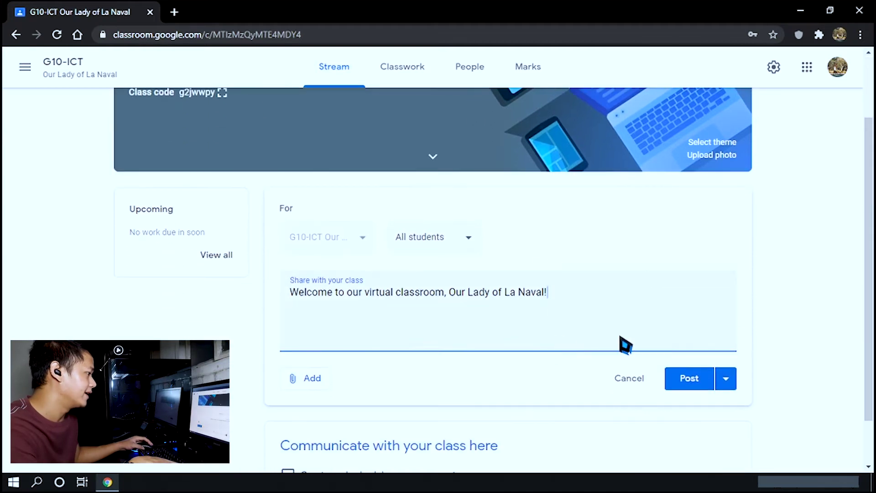
pyautogui.click(311, 383)
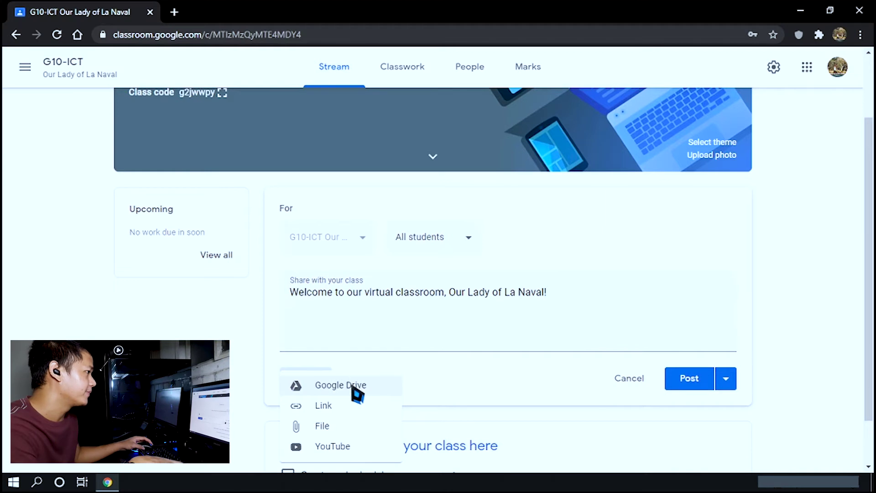
pyautogui.scroll(-2, 354, 413)
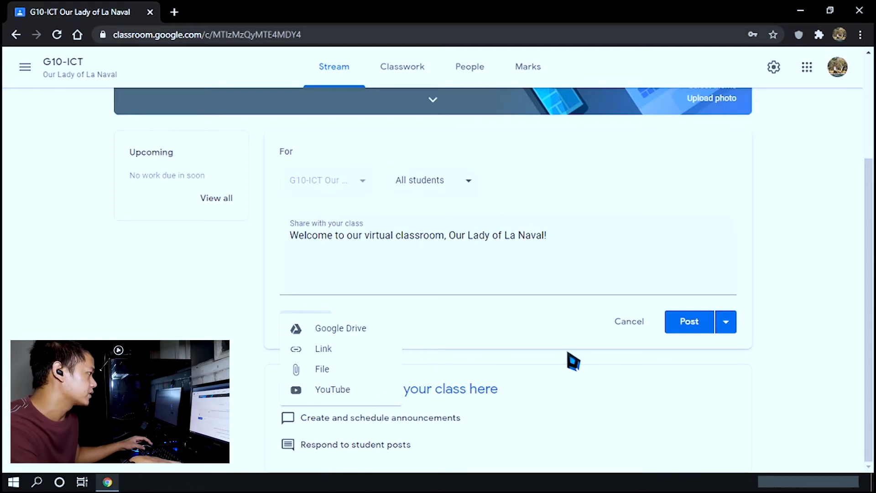
pyautogui.click(692, 325)
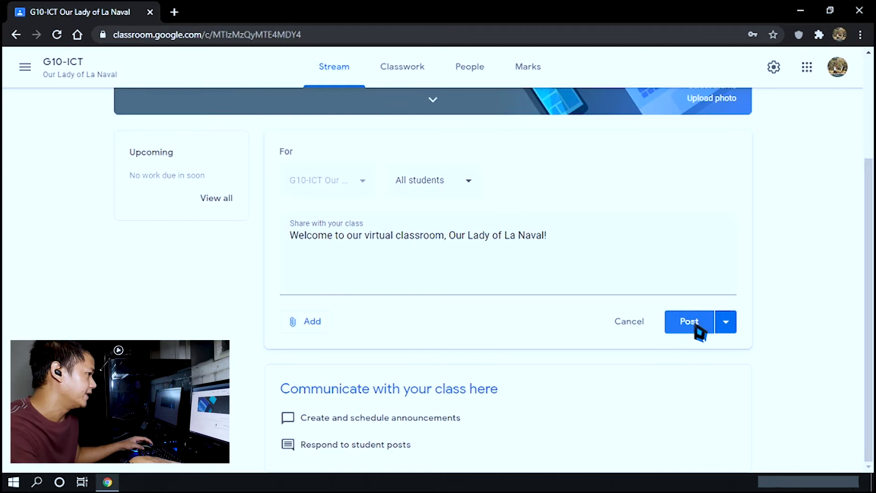
pyautogui.click(681, 328)
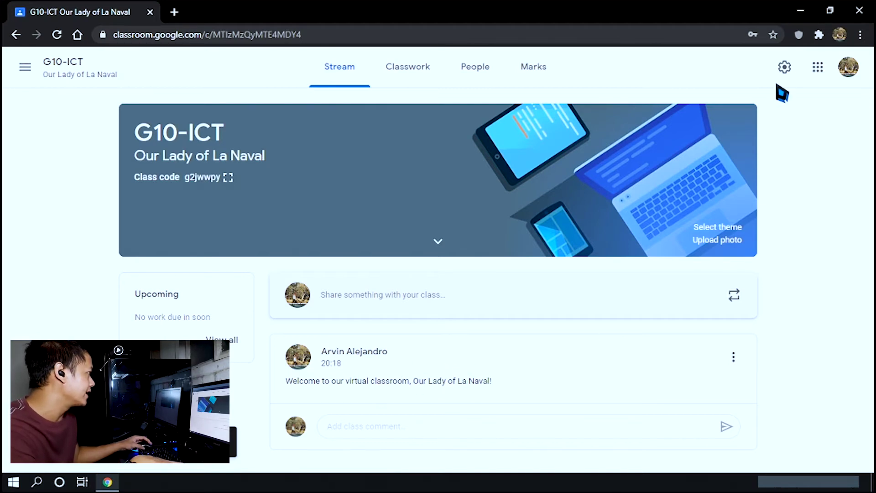
# In class settings, set the Stream permission to 'Only teachers can post or comment'
pyautogui.click(785, 68)
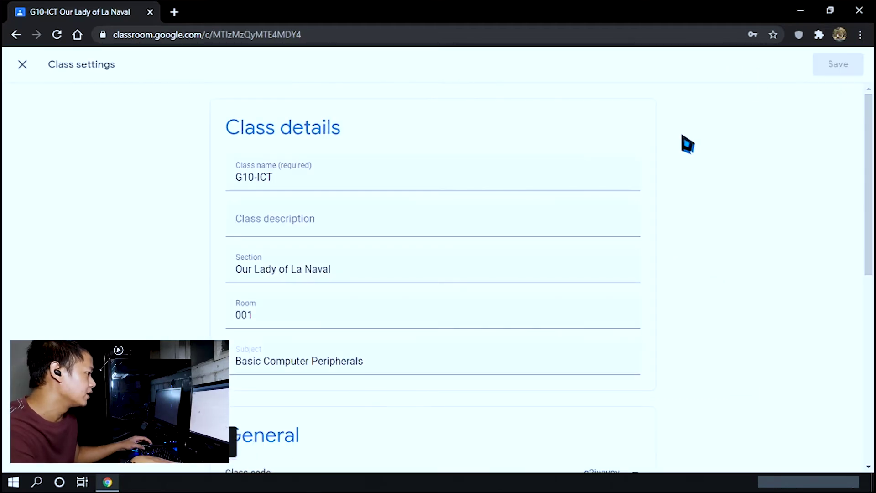
pyautogui.scroll(-6, 704, 253)
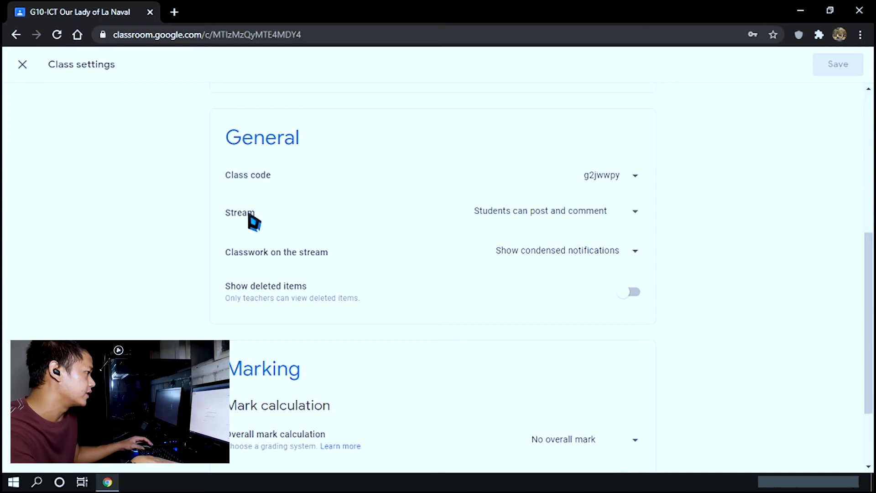
pyautogui.click(638, 212)
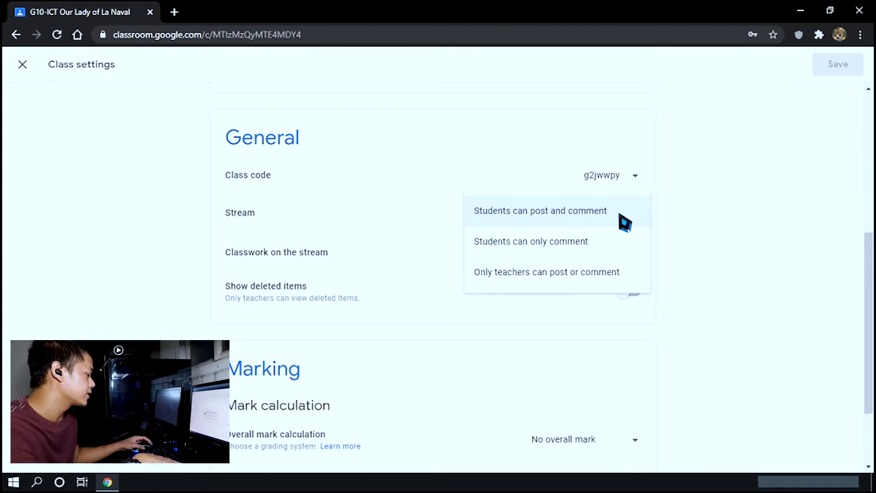
pyautogui.click(622, 248)
pyautogui.click(635, 219)
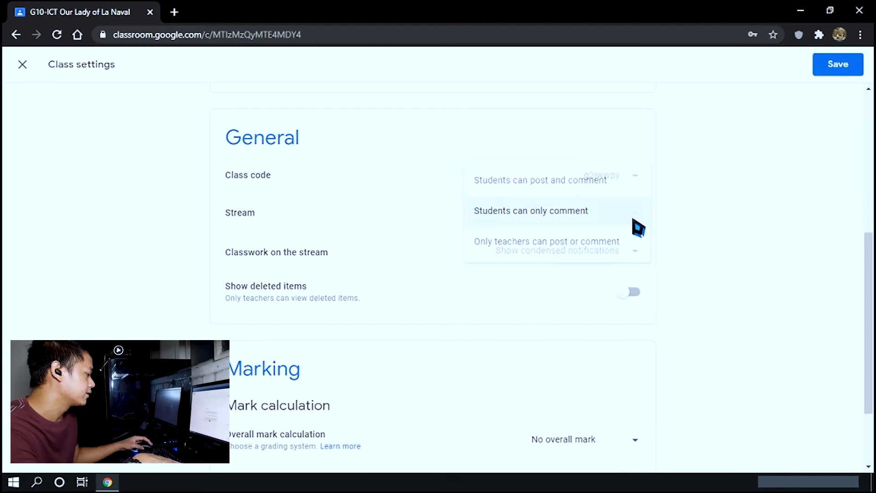
pyautogui.click(609, 251)
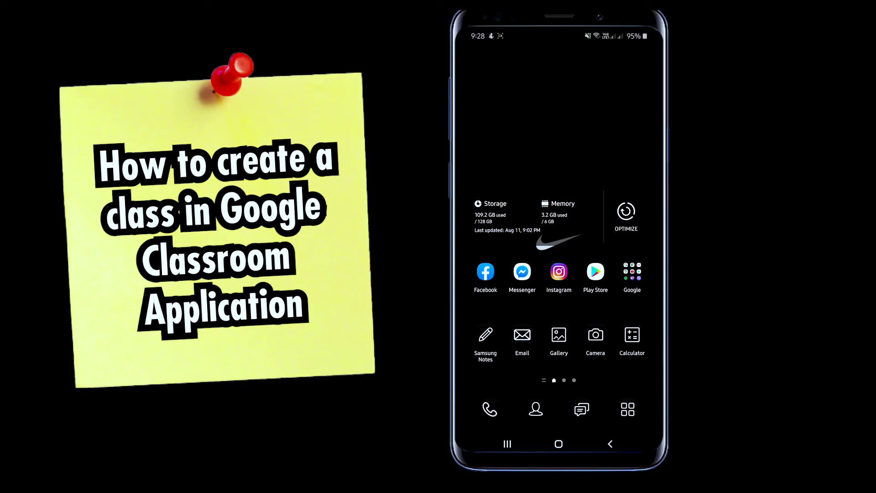
# Launch the Classroom app from the phone's app drawer to see the G10-ICT class
pyautogui.click(627, 410)
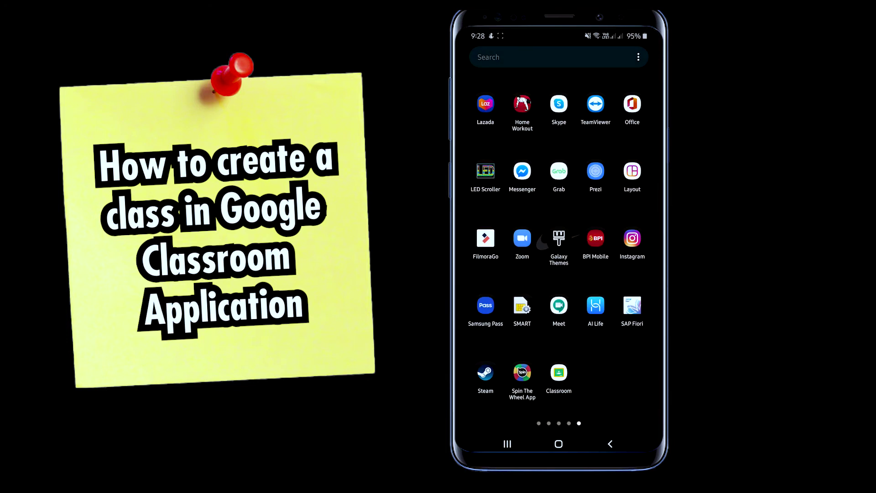
pyautogui.click(559, 373)
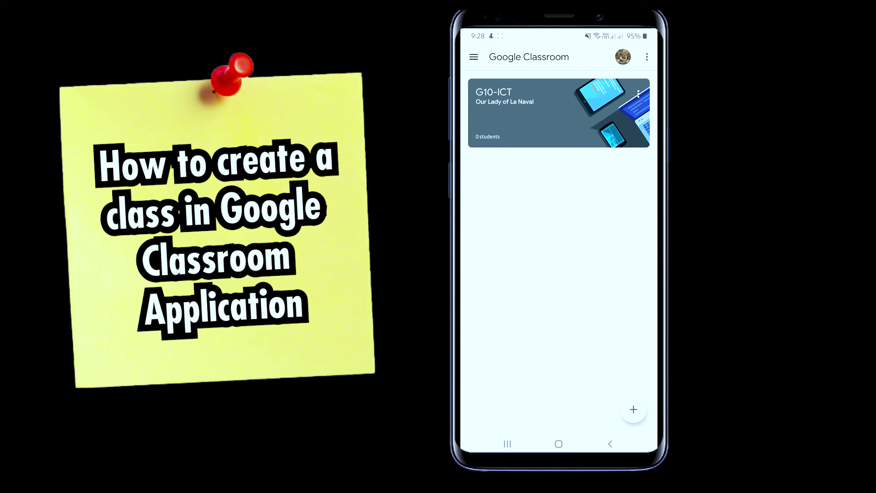
# Create class G9-ICT with section 'Our Lady of Protection' and room 'Fundamentals of Adobe Photoshop'
pyautogui.click(633, 409)
pyautogui.click(493, 391)
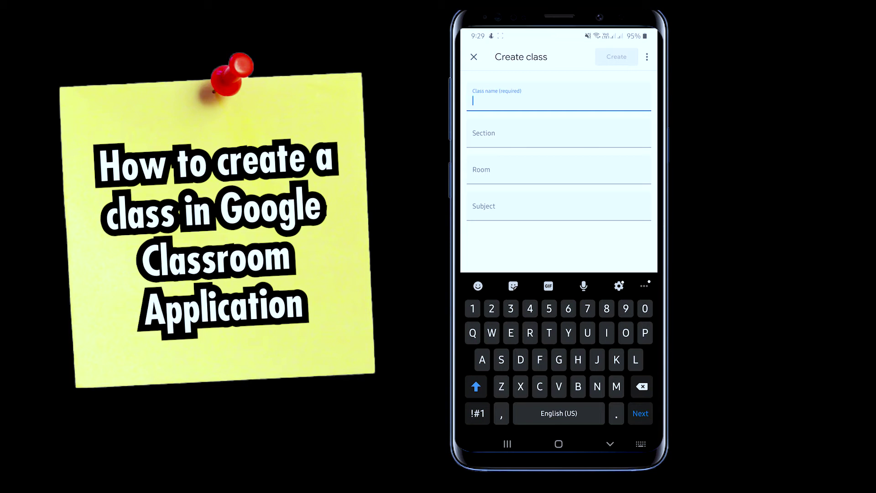
pyautogui.write('G9-ICT')
pyautogui.press('Tab')
pyautogui.write('Our Lady of Protection')
pyautogui.press('Tab')
pyautogui.write('Fundamentals of A')
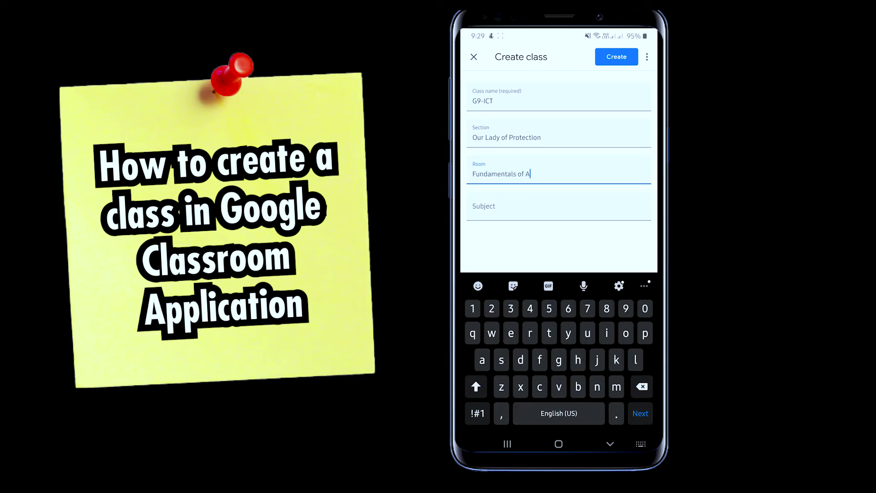
pyautogui.write('dobe Photoshop')
pyautogui.click(616, 56)
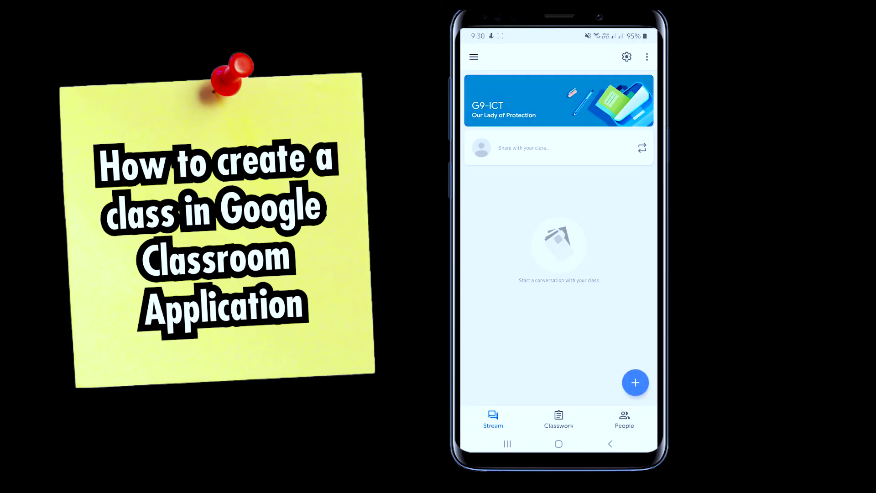
# Post the announcement 'Welcome to our virtual classroom, Our Lady of Protection' to the G9-ICT stream
pyautogui.click(558, 444)
pyautogui.click(558, 444)
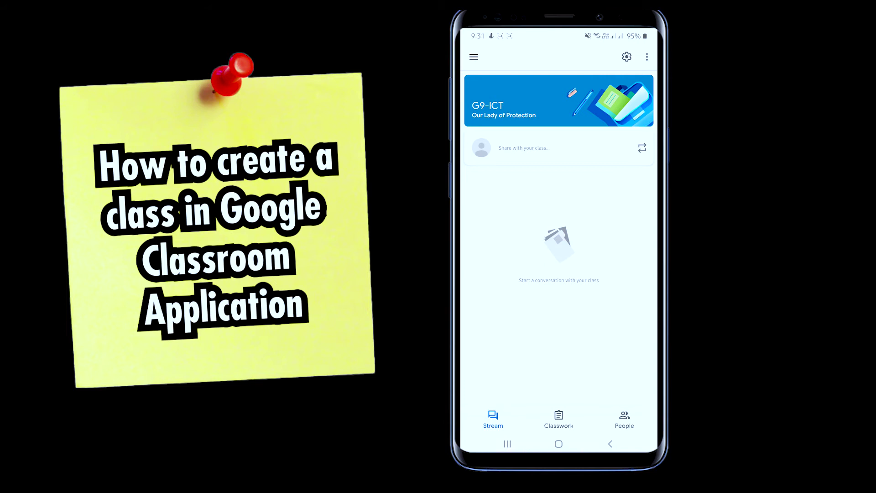
pyautogui.click(524, 148)
pyautogui.write('Welcome to')
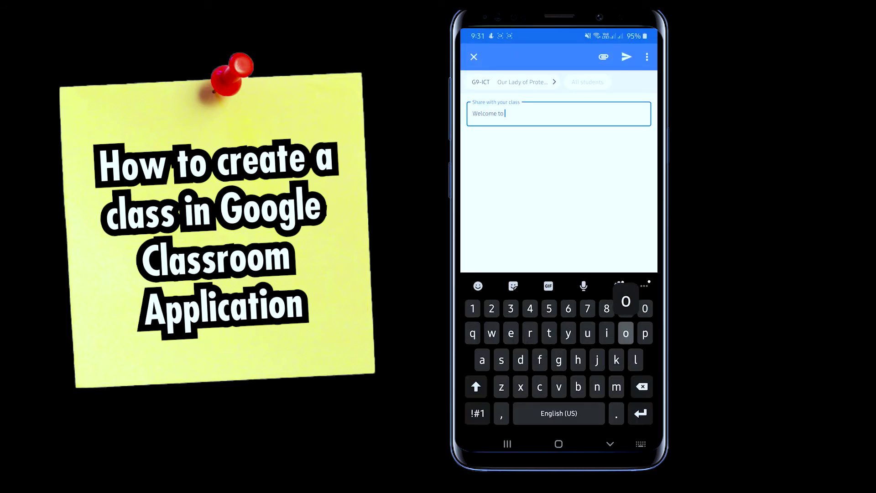
pyautogui.write(' our virtual classroom')
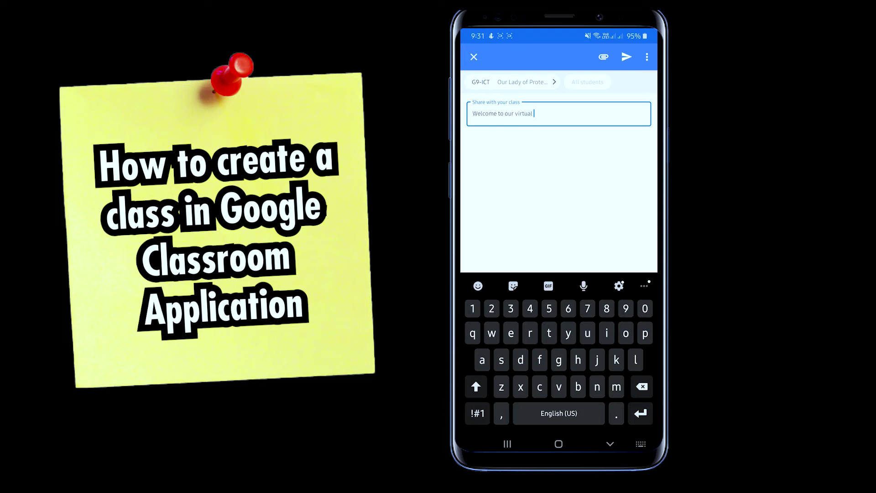
pyautogui.click(477, 413)
pyautogui.write(', ')
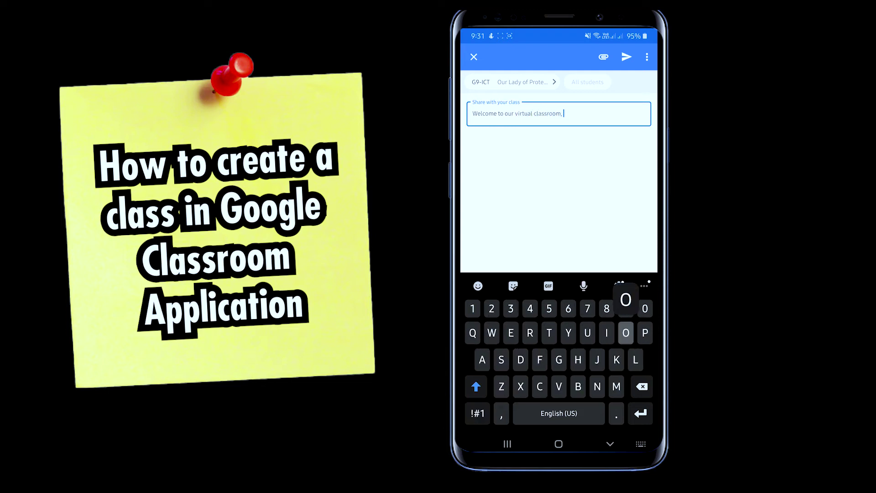
pyautogui.write('Our Lady of')
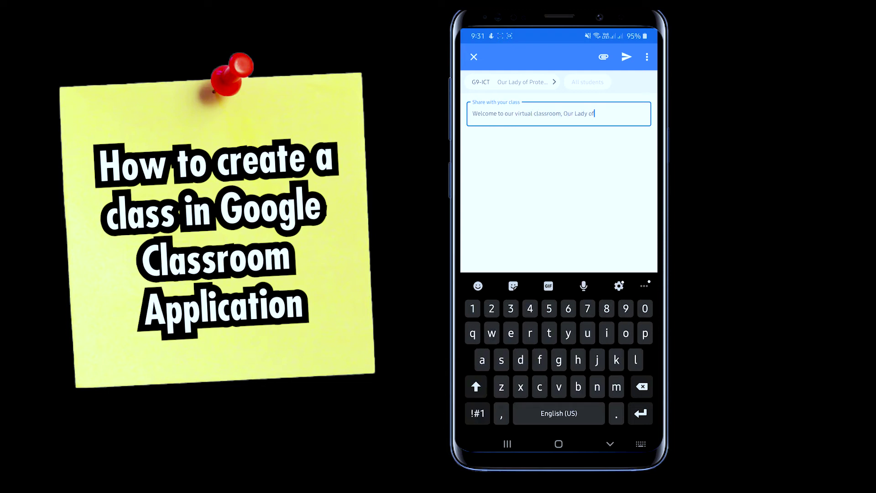
pyautogui.write(' Protection')
pyautogui.click(610, 444)
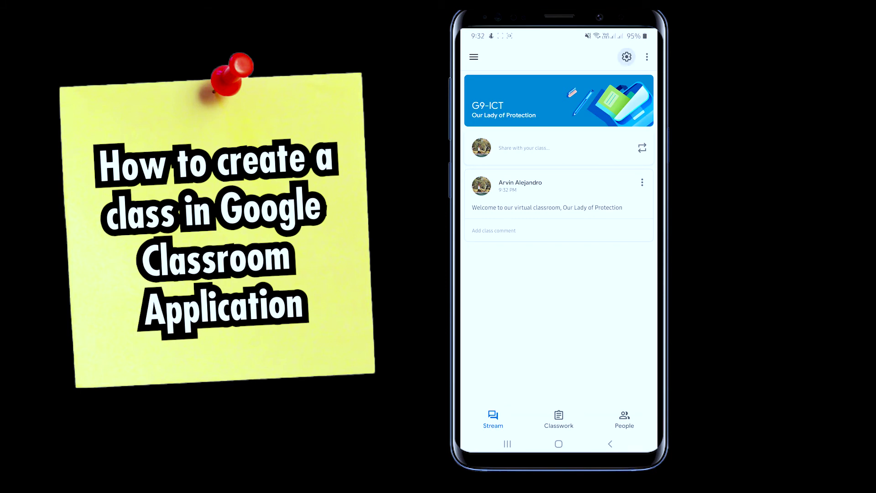
pyautogui.click(626, 56)
# Choose the final G9-ICT stream posting permission, save the class settings, and return to the class list
pyautogui.click(505, 335)
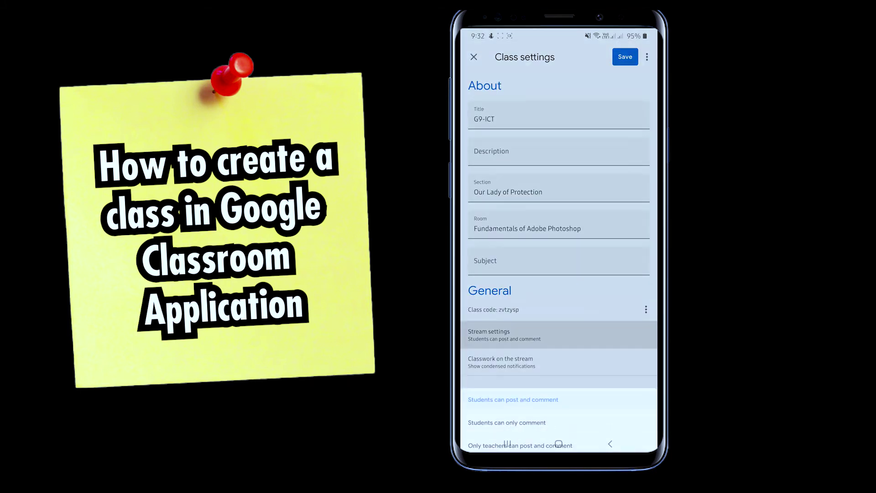
pyautogui.click(506, 398)
pyautogui.click(504, 335)
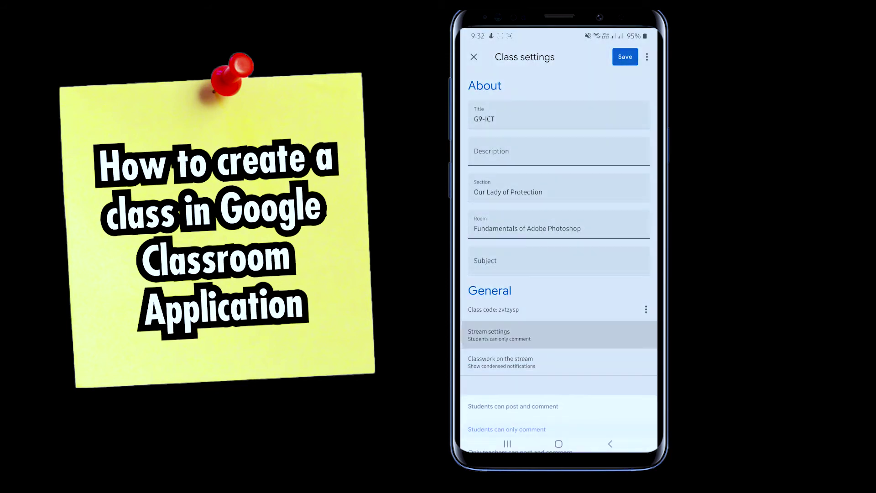
pyautogui.click(513, 374)
pyautogui.click(504, 335)
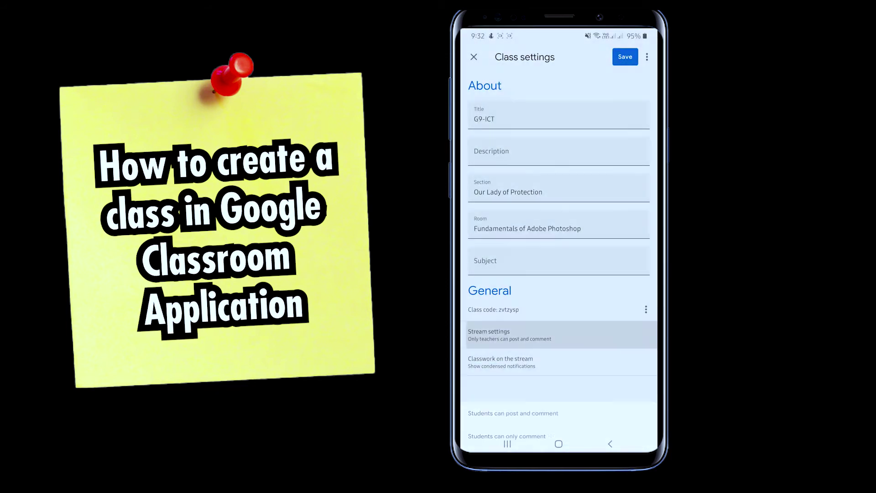
pyautogui.click(519, 422)
pyautogui.click(625, 56)
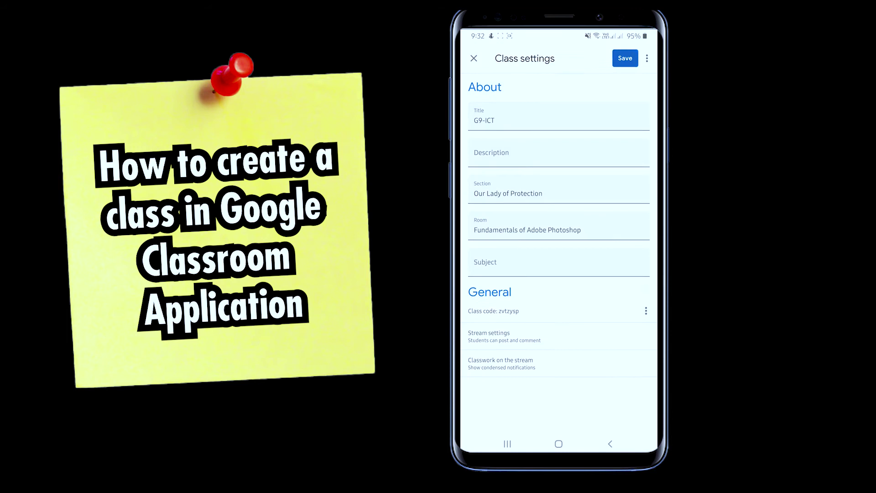
pyautogui.click(610, 444)
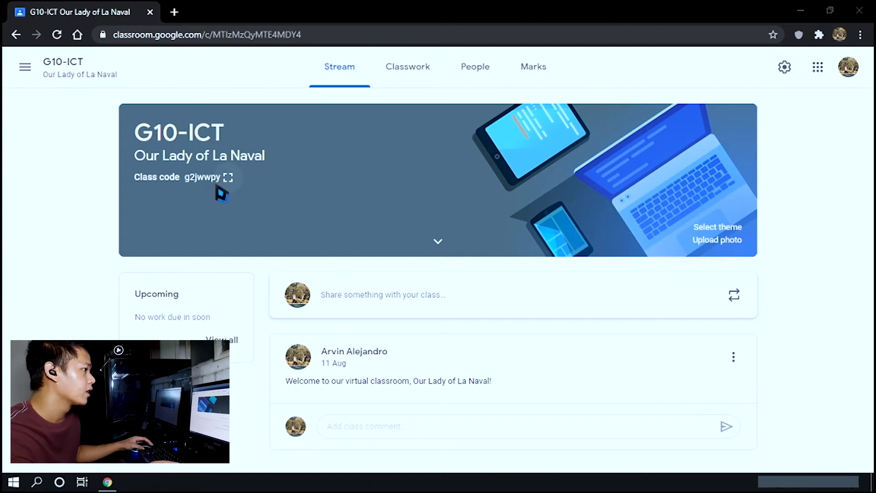
# Enlarge and copy the G10-ICT class code, then show the class's People list
pyautogui.click(231, 180)
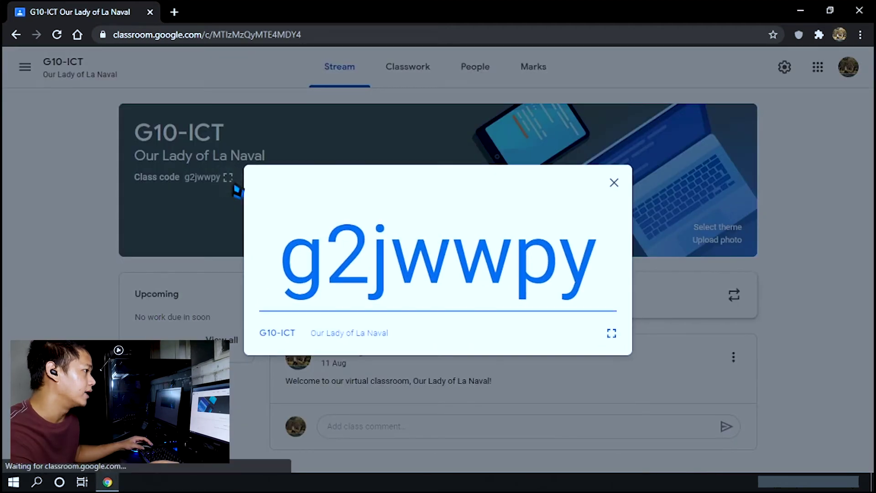
pyautogui.moveTo(289, 274); pyautogui.dragTo(566, 288)
pyautogui.rightClick(567, 288)
pyautogui.click(579, 287)
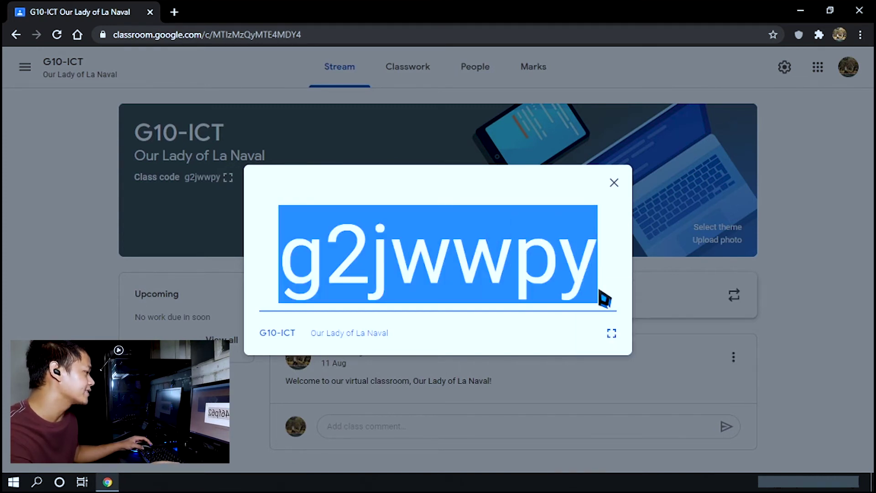
pyautogui.click(615, 184)
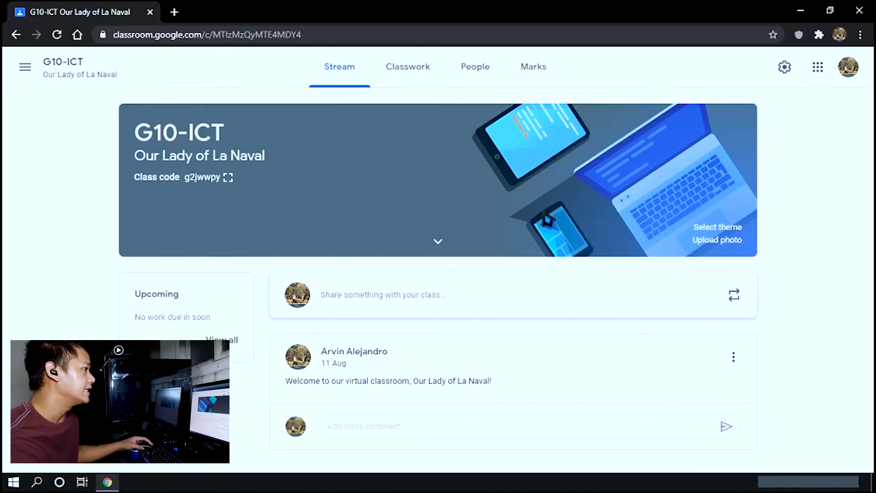
pyautogui.click(474, 70)
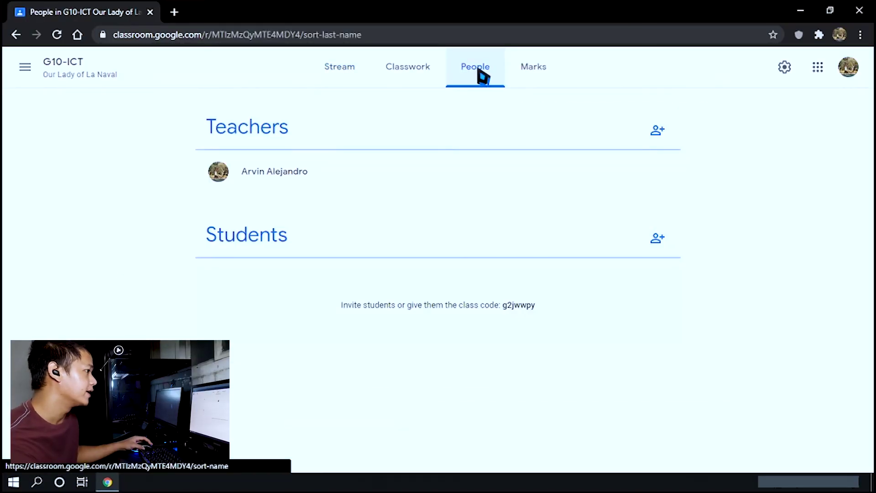
# Add one student, found by searching their name, as a G10-ICT invitation recipient
pyautogui.click(660, 240)
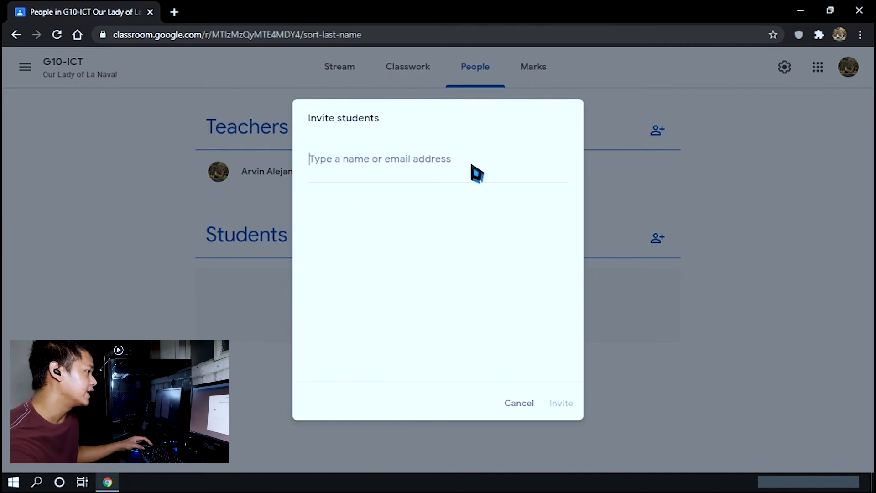
pyautogui.write('jack')
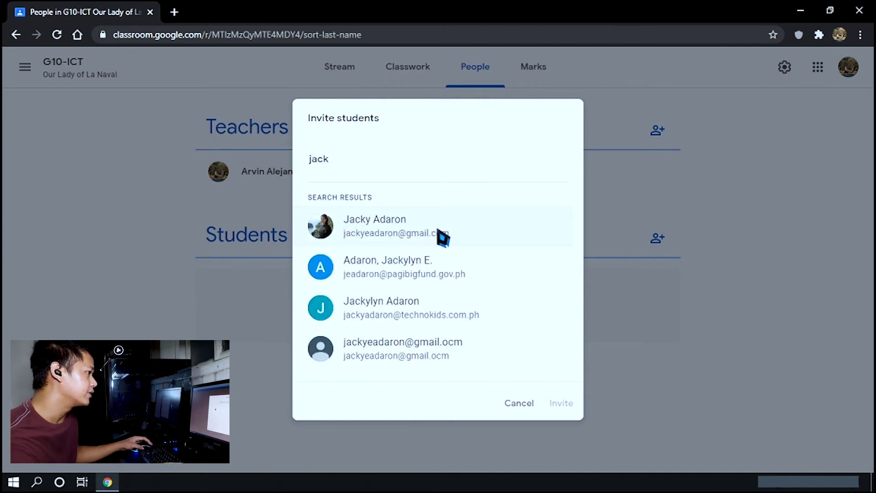
pyautogui.click(440, 245)
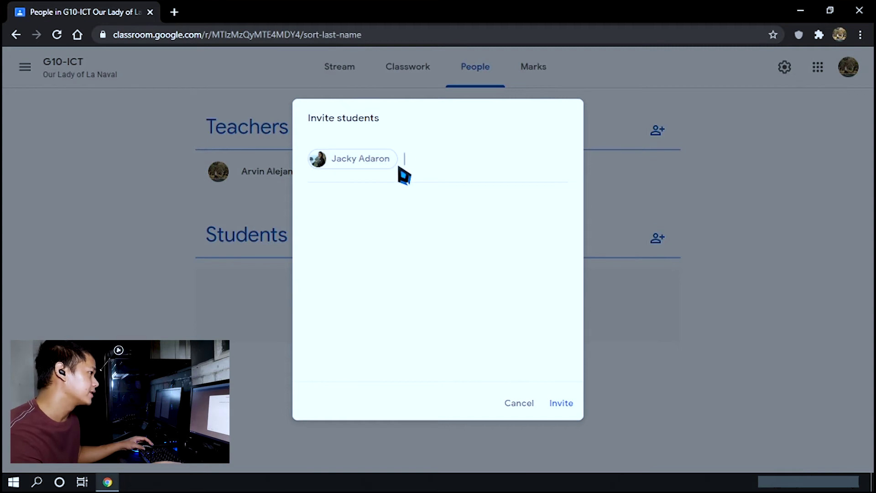
# Launch Excel from the Windows search
pyautogui.press('super')
pyautogui.write('excel')
pyautogui.press('Return')
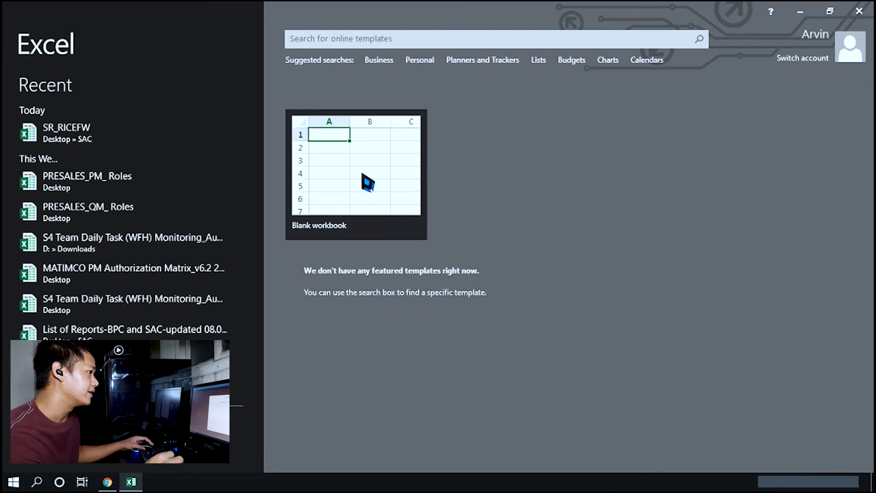
# In a new blank workbook, enter two student e-mail addresses in cells A1 and A2
pyautogui.click(365, 181)
pyautogui.moveTo(58, 134); pyautogui.dragTo(146, 135)
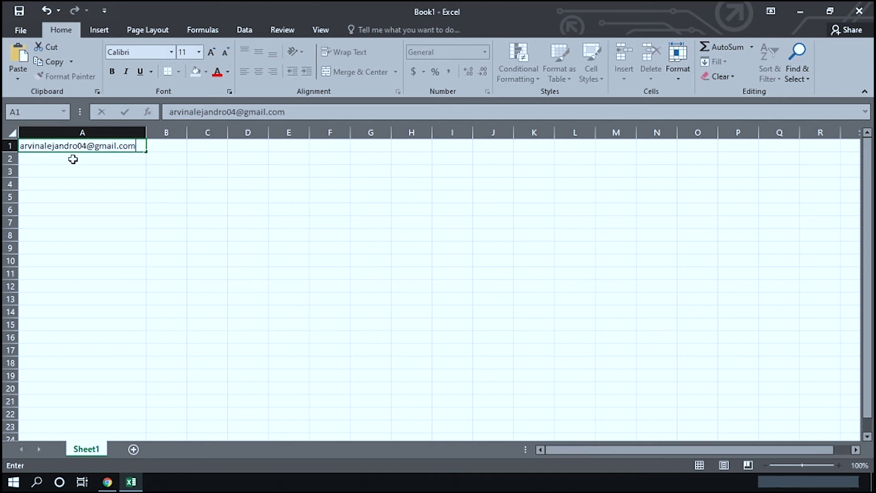
pyautogui.press('Return')
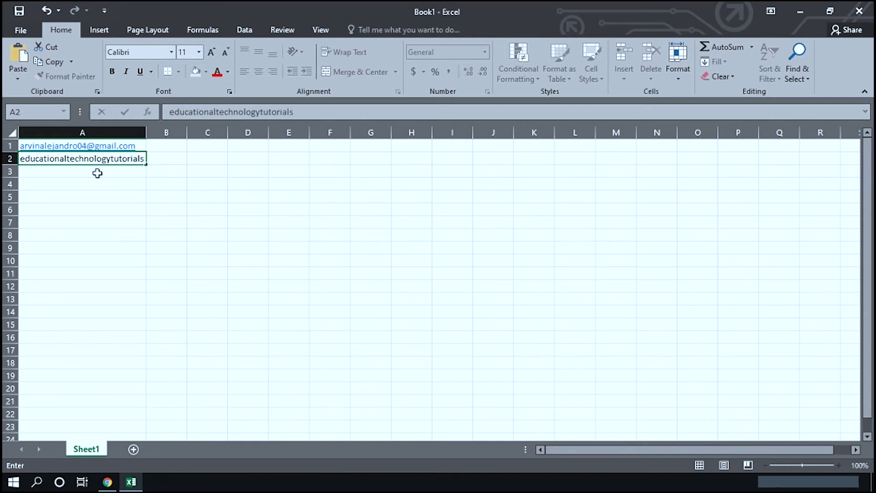
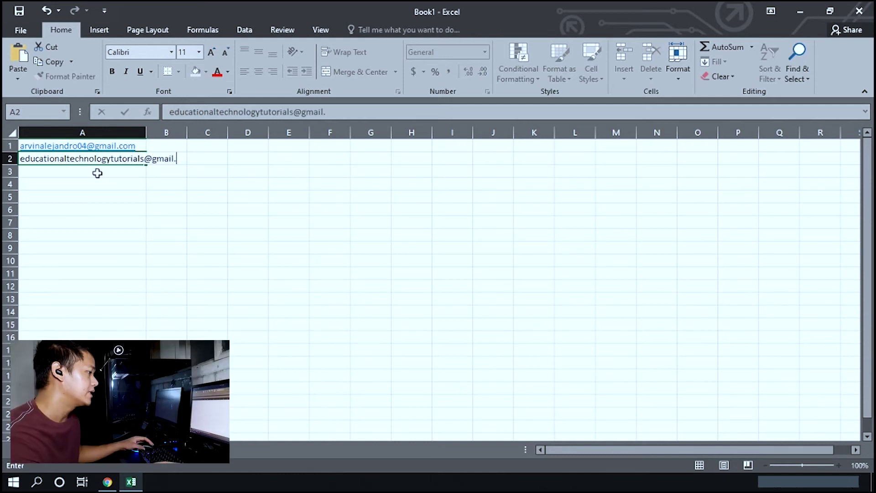
pyautogui.press('Tab')
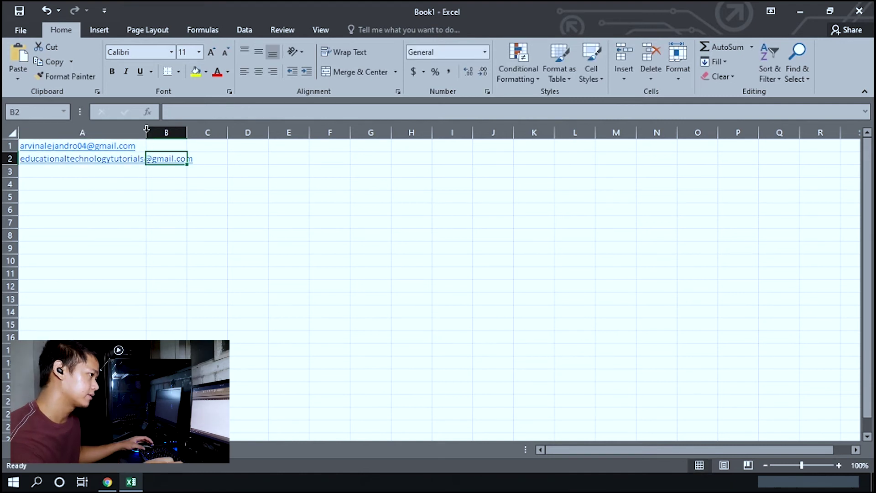
# Autofit column A and copy the two addresses in A1:A2, then return to Chrome
pyautogui.doubleClick(146, 133)
pyautogui.moveTo(147, 145); pyautogui.dragTo(159, 157)
pyautogui.rightClick(159, 147)
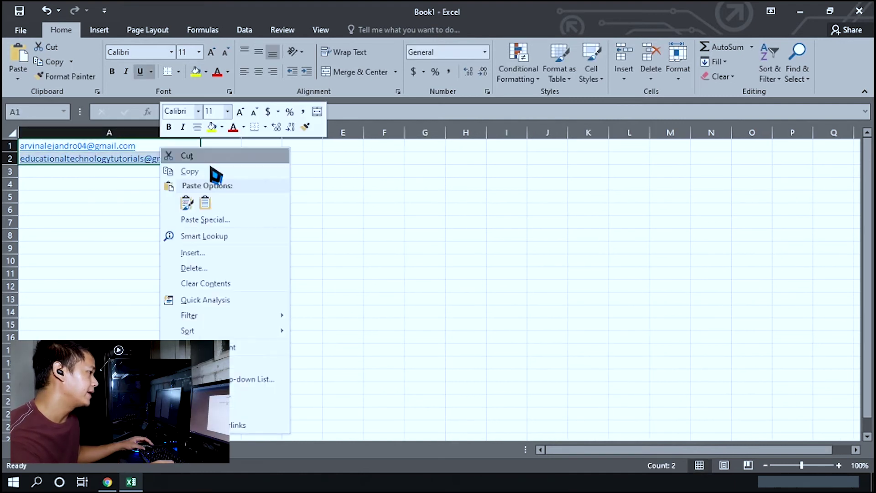
pyautogui.click(211, 172)
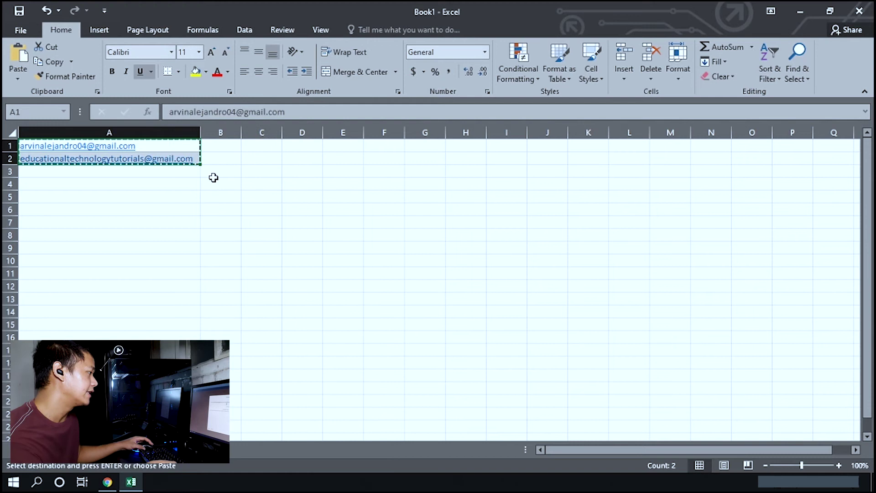
pyautogui.hotkey('alt', 'Tab')
# Paste the two copied e-mail addresses as recipients and invite all three students to G10-ICT
pyautogui.hotkey('ctrl', 'v')
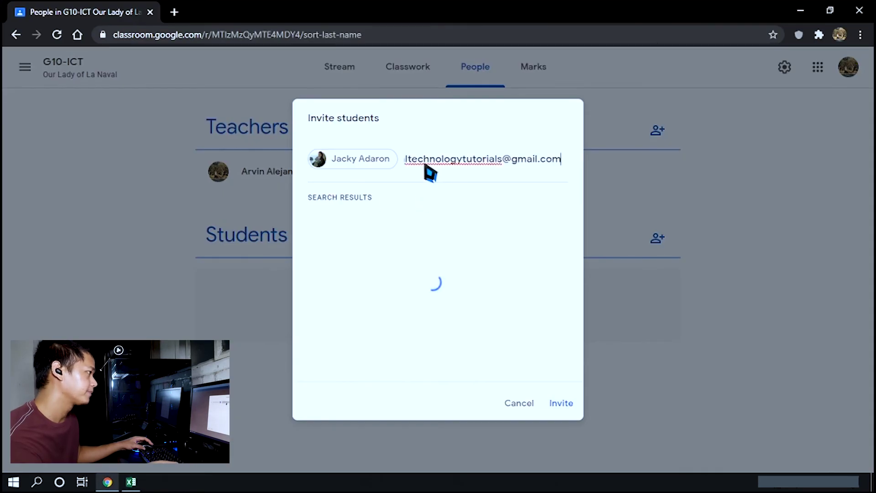
pyautogui.press('Return')
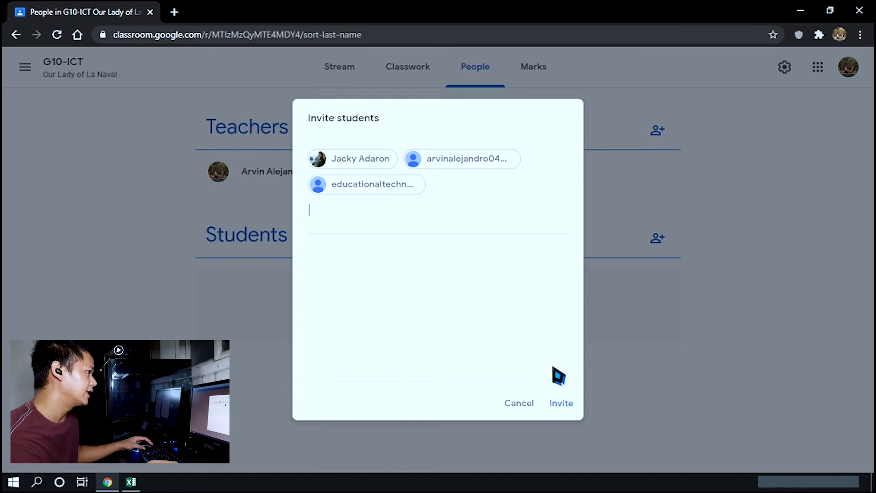
pyautogui.click(562, 403)
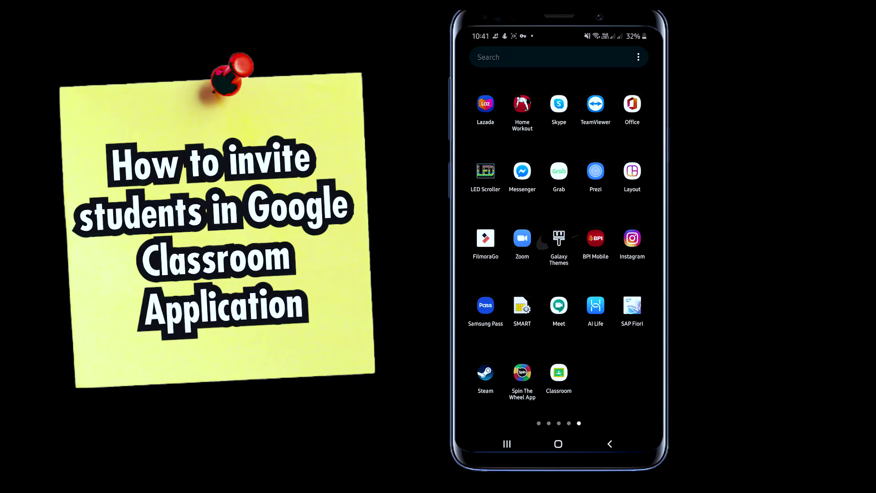
# Open G9-ICT in the phone's Classroom app, view its class code in settings, and return to the stream
pyautogui.click(558, 372)
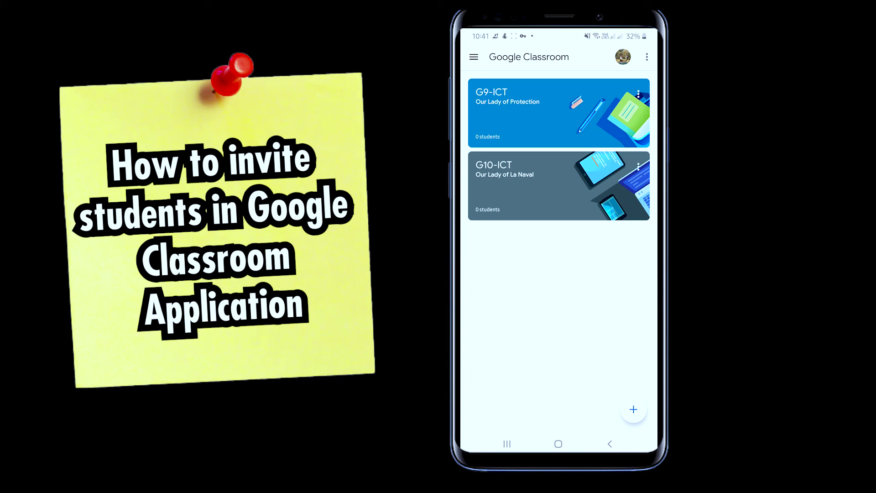
pyautogui.click(524, 114)
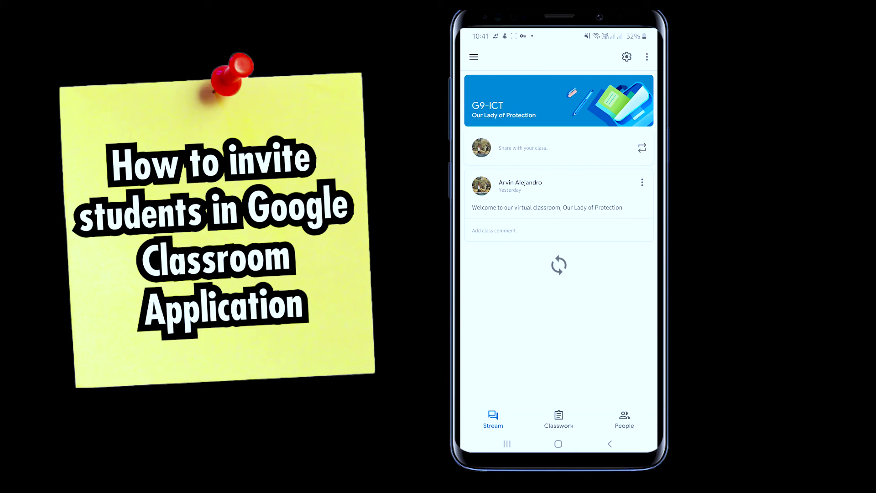
pyautogui.click(627, 56)
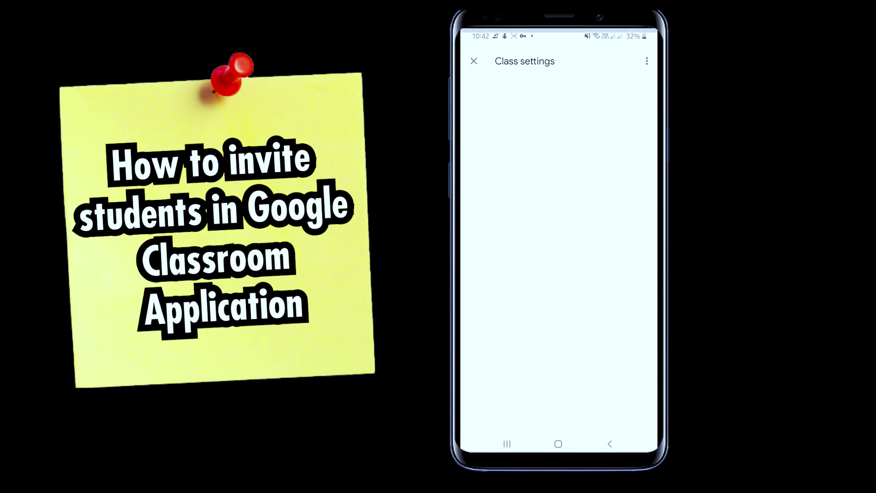
pyautogui.click(543, 309)
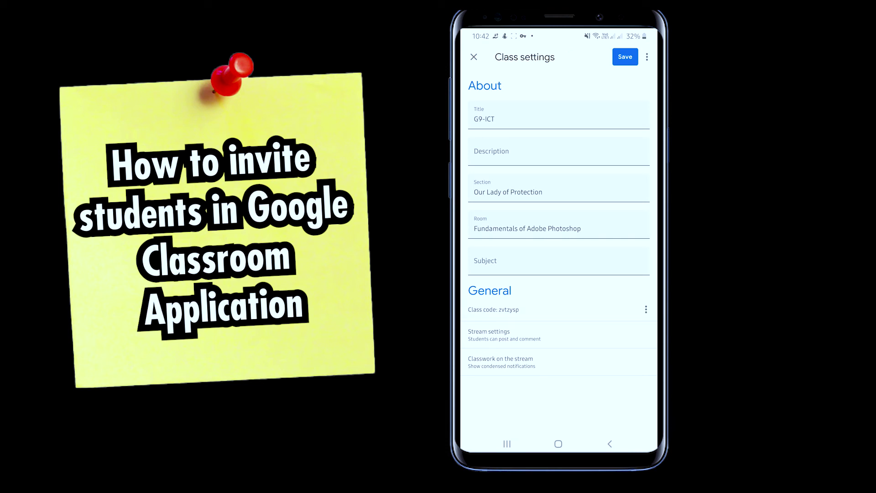
pyautogui.press('Escape')
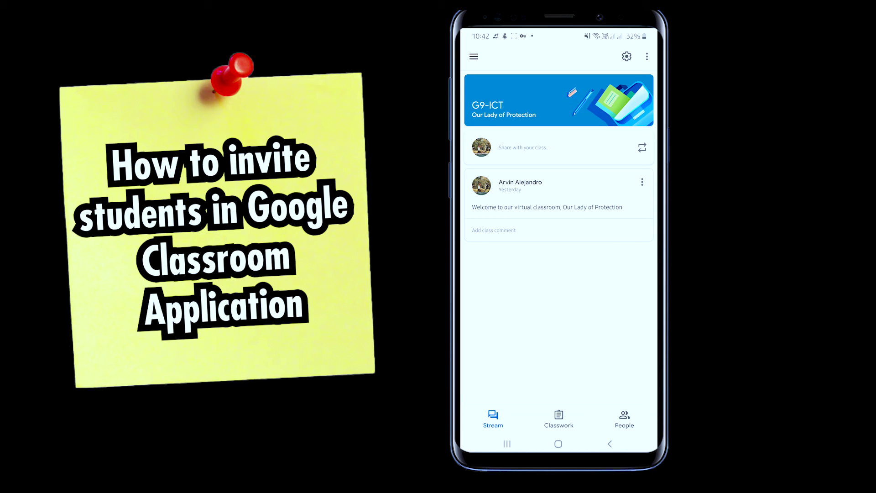
# From the G9-ICT People list, invite one student found by searching their name
pyautogui.click(624, 419)
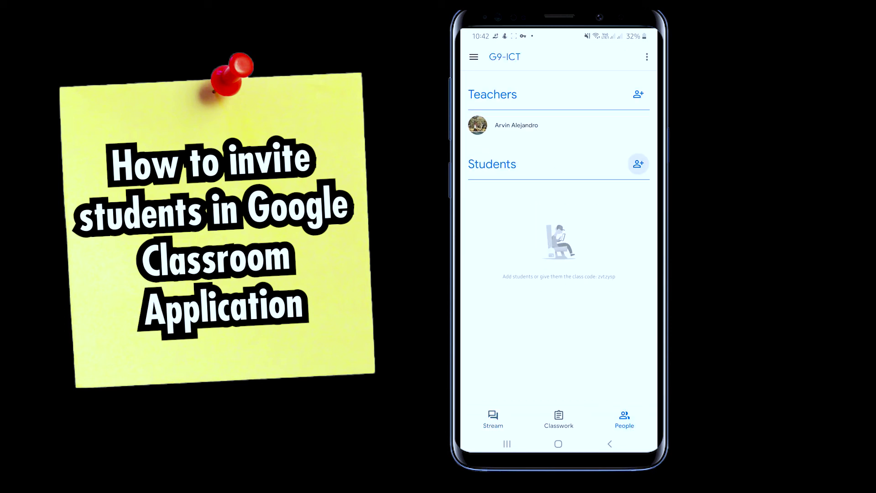
pyautogui.click(638, 164)
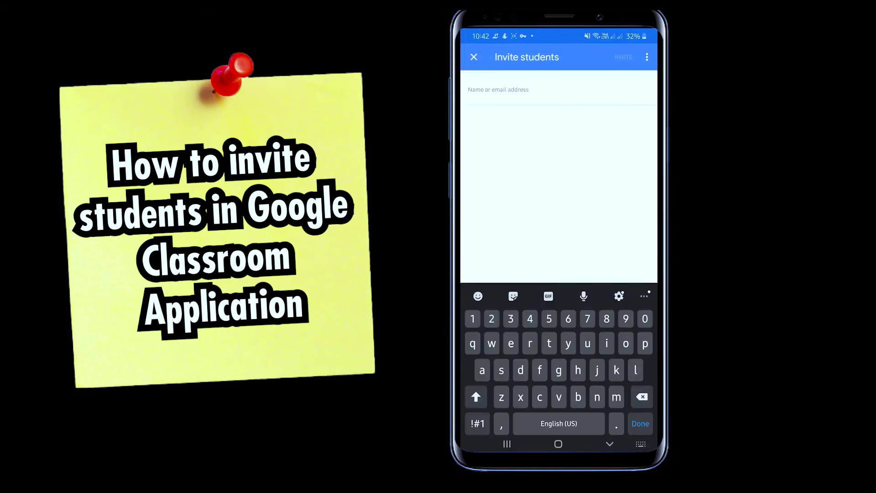
pyautogui.write('jacky')
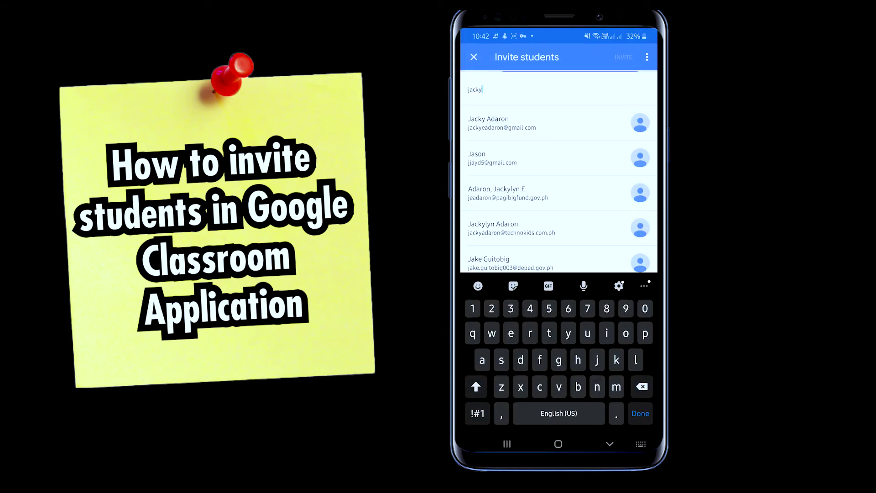
pyautogui.click(502, 123)
pyautogui.click(624, 57)
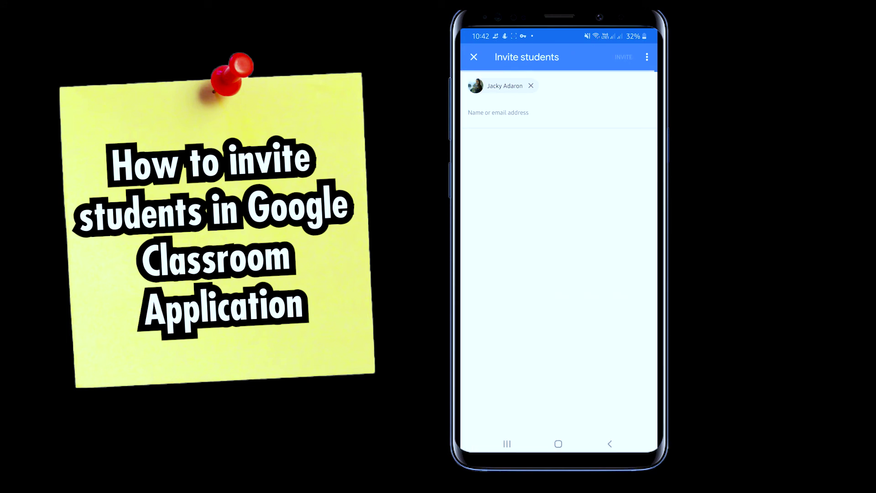